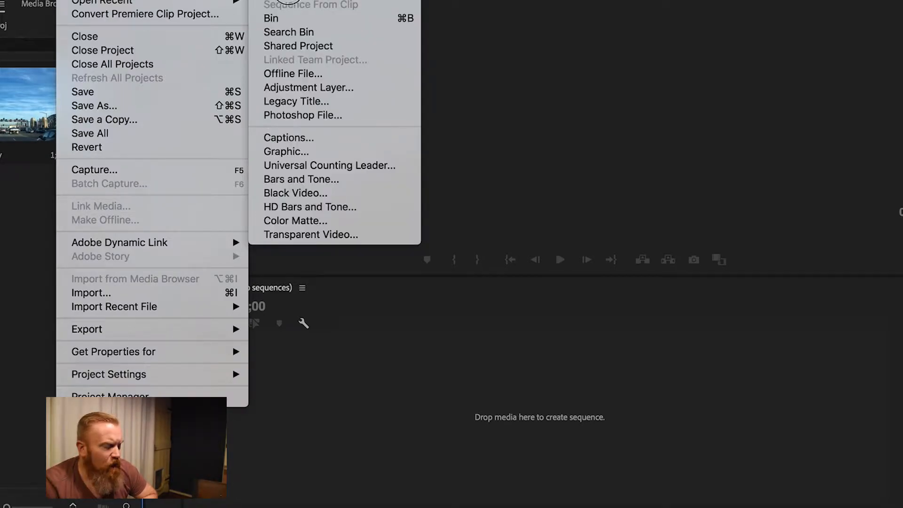
Create a new sequence named Sequence 01 from the custom 1080 preset.
click(288, 1)
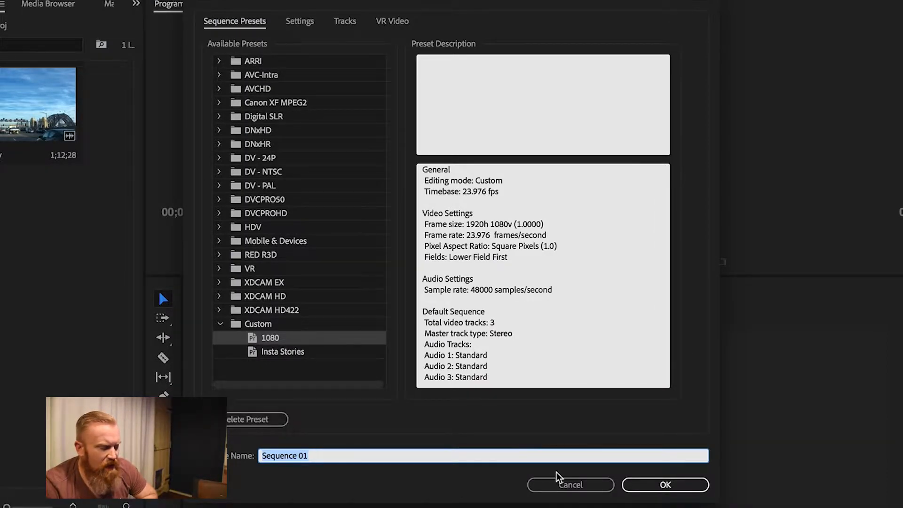
click(651, 486)
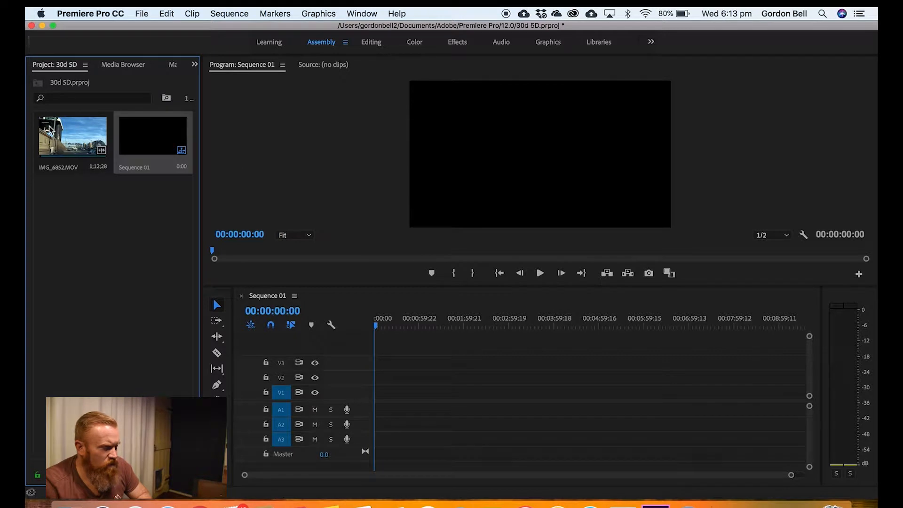
Open IMG_6852.MOV as the source clip and mark In at about 7 seconds and Out at about 22 seconds.
click(70, 123)
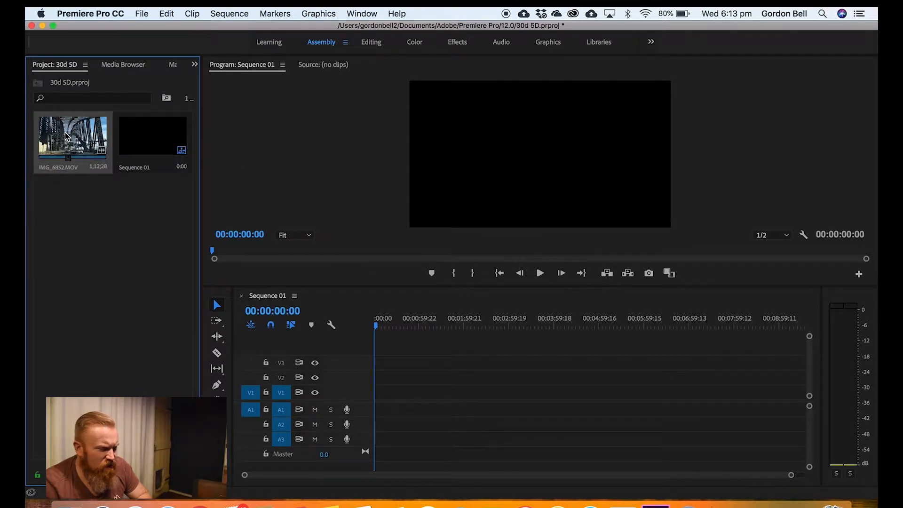
double_click(66, 137)
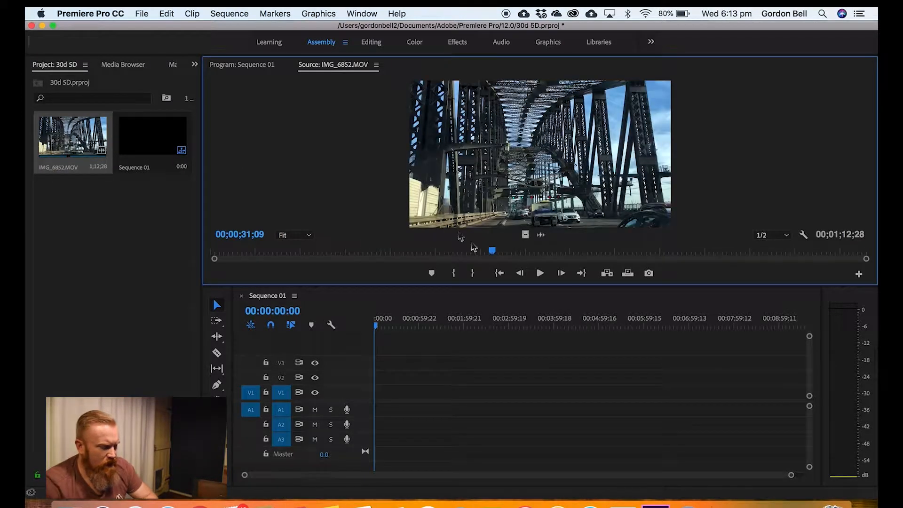
drag(493, 254, 222, 254)
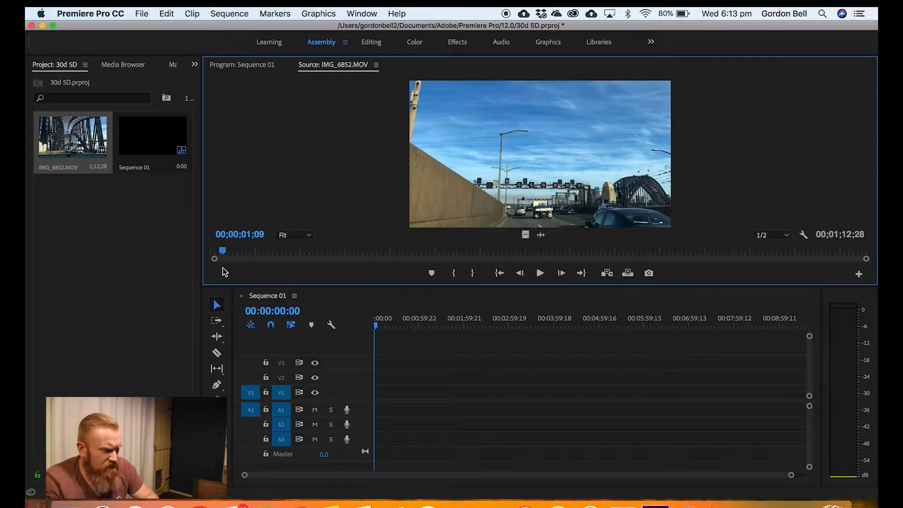
key(space)
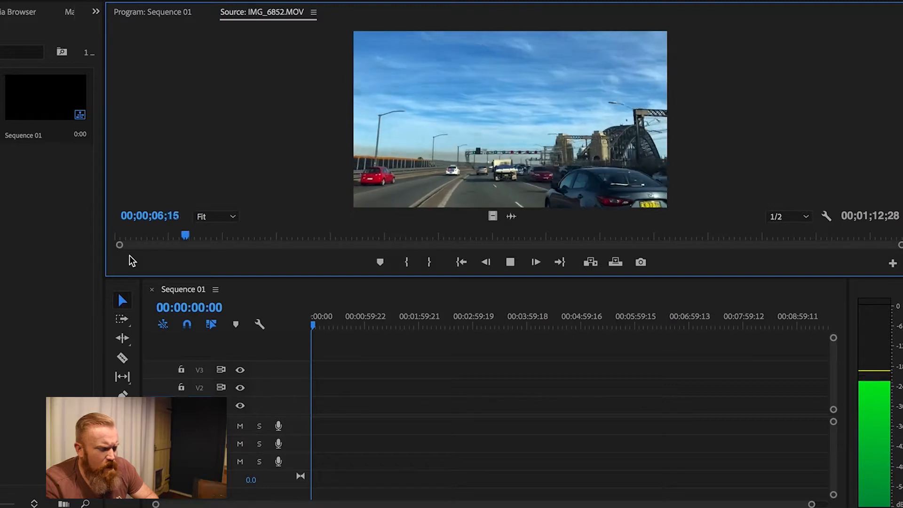
key(i)
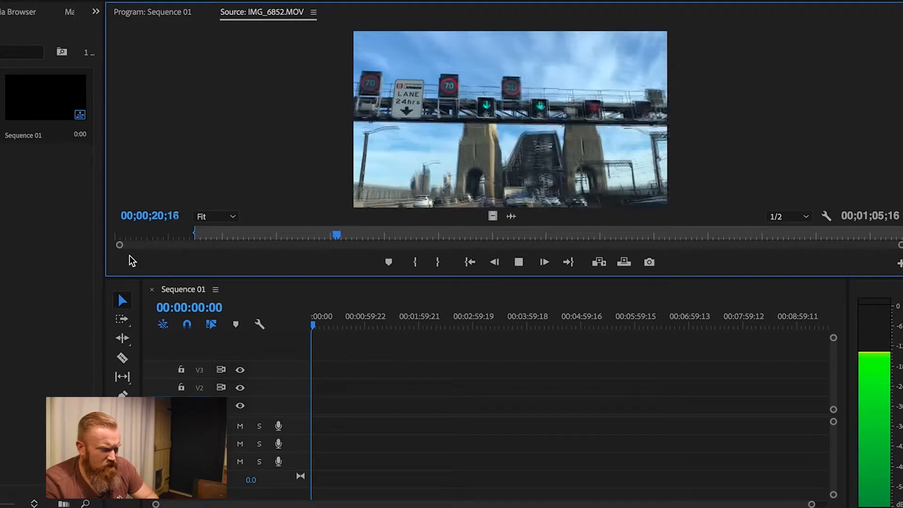
key(o)
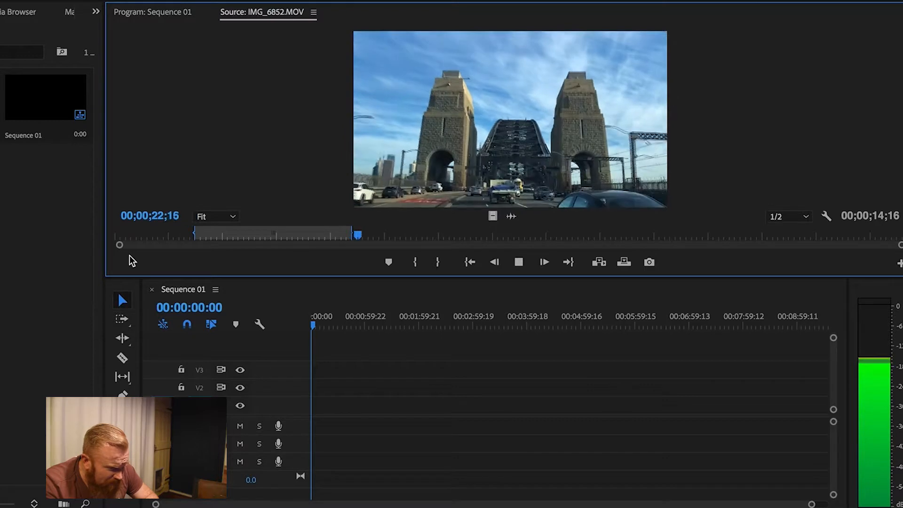
key(space)
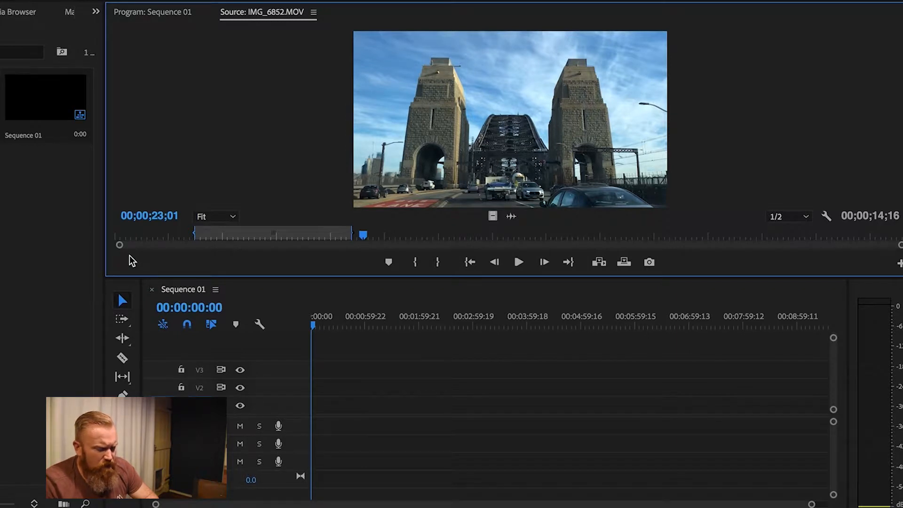
Insert the marked range of IMG_6852.MOV into Sequence 01 and return the playhead to the start.
key(comma)
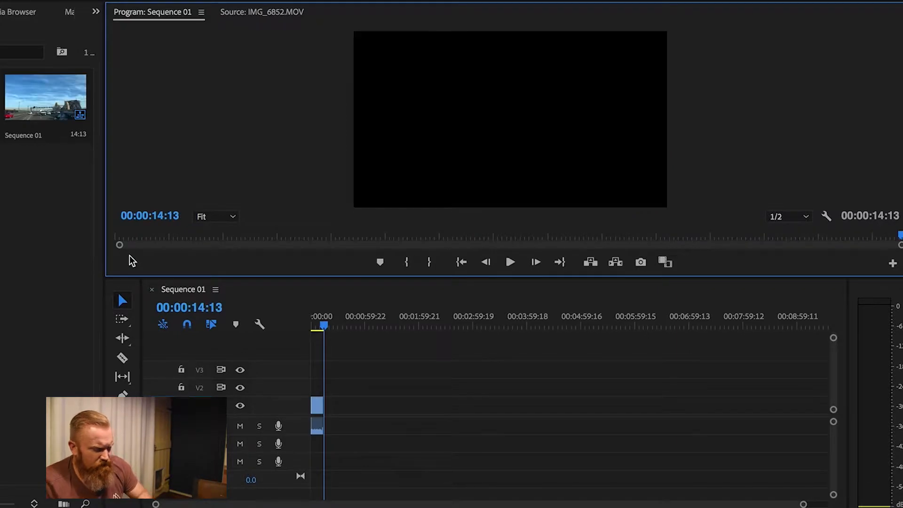
drag(474, 326, 310, 328)
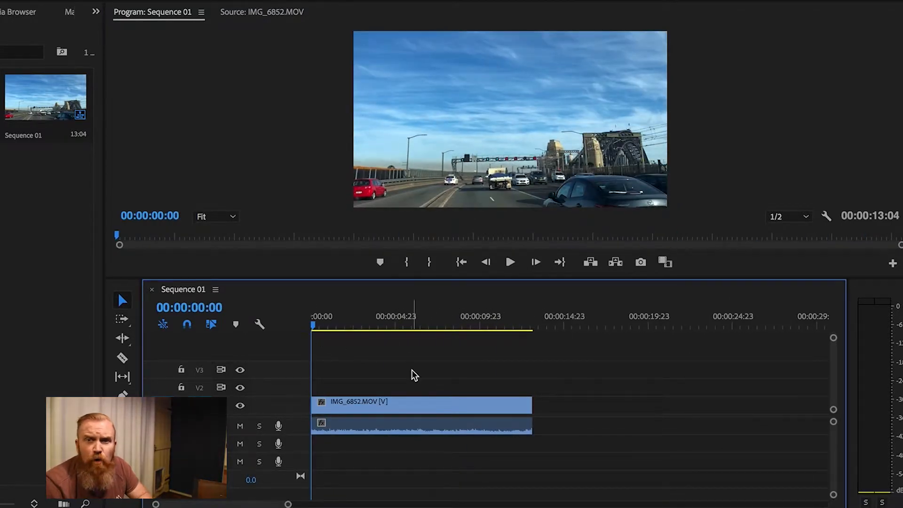
Unlink the IMG_6852.MOV clip's audio from its video and delete the audio from the timeline.
right_click(377, 404)
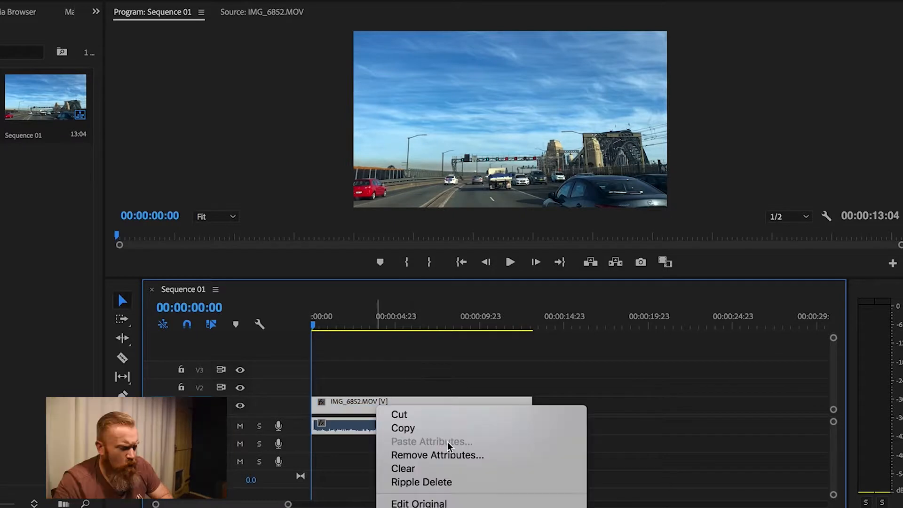
scroll(449, 446, down, 3)
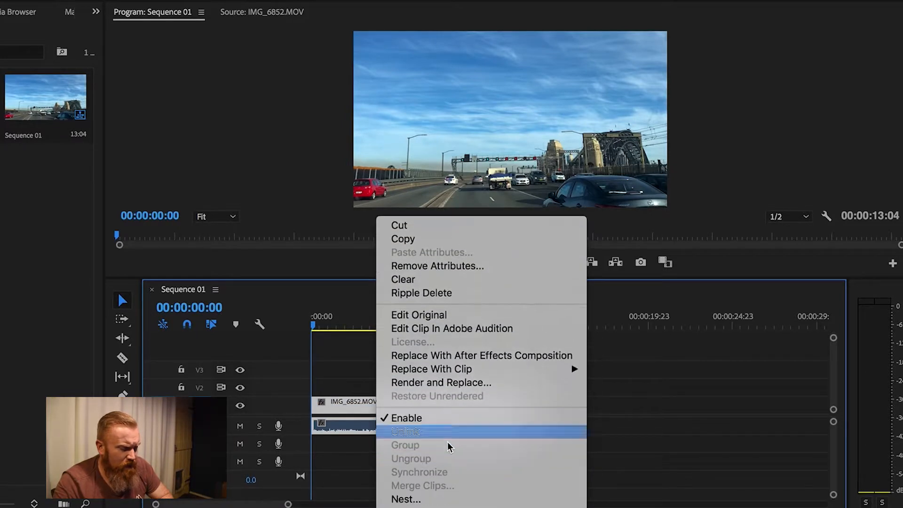
click(439, 431)
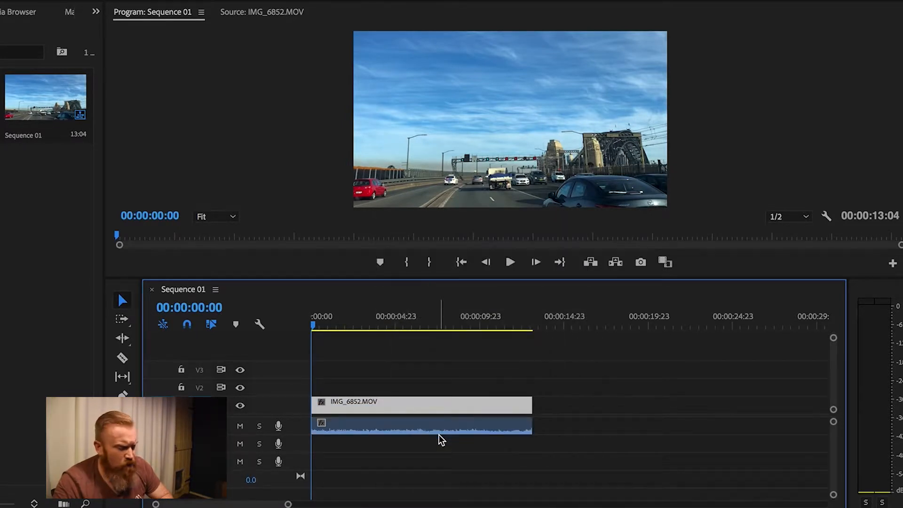
click(433, 430)
key(Delete)
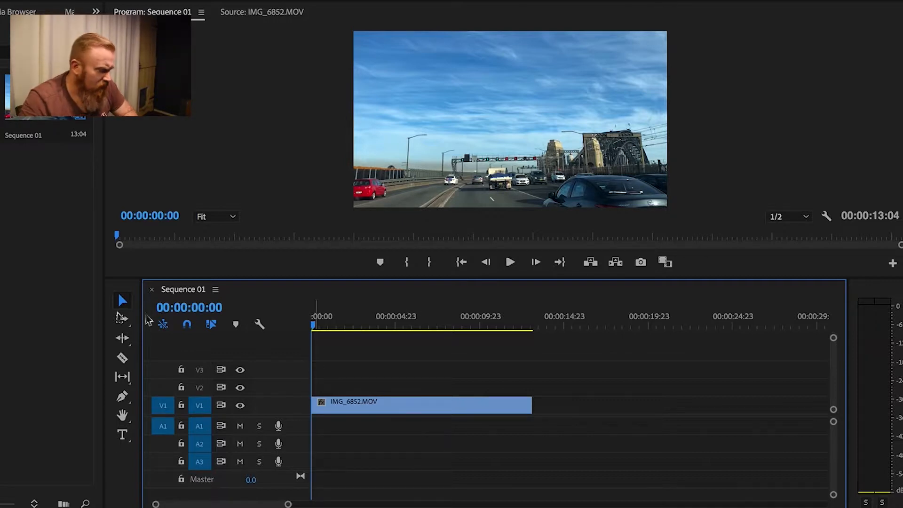
Add a text layer reading "SYDNEY" over the sky in the video frame.
click(122, 435)
click(446, 114)
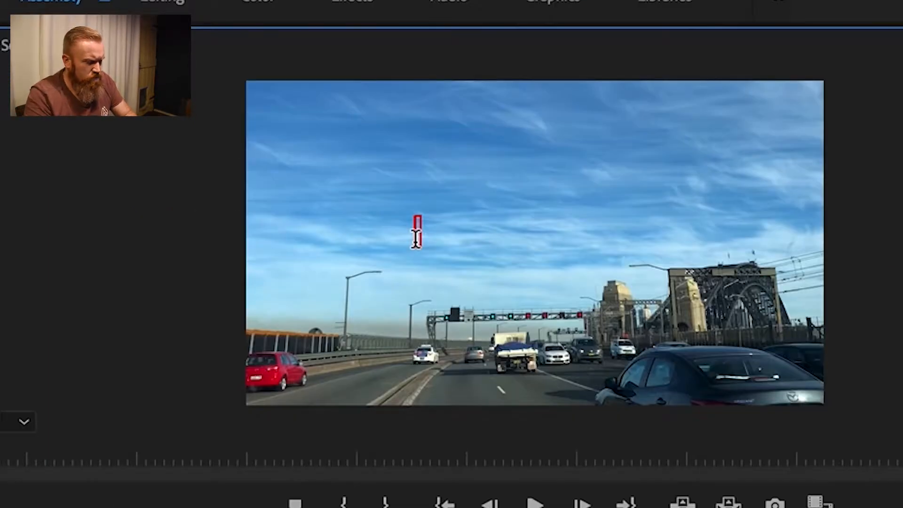
text(SYDNEY)
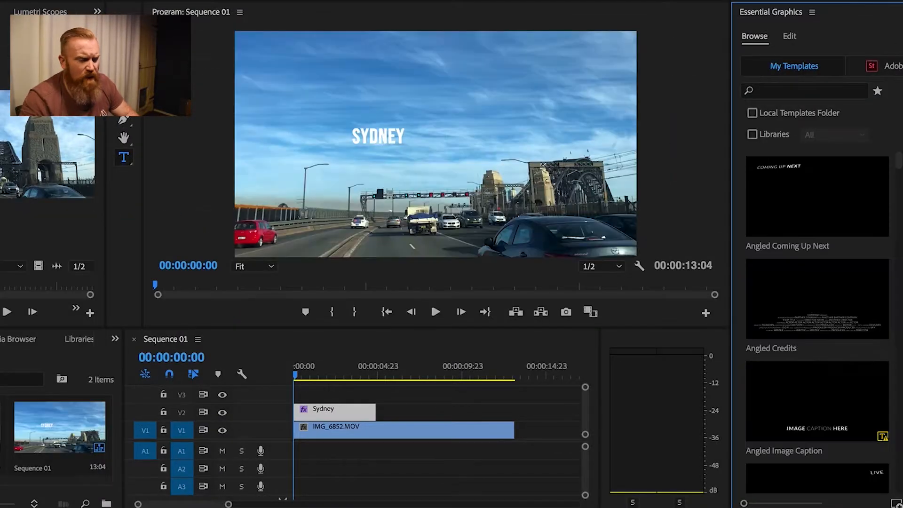
Scale the SYDNEY text to 752% so it spans the frame width, and centre it vertically and horizontally.
click(784, 41)
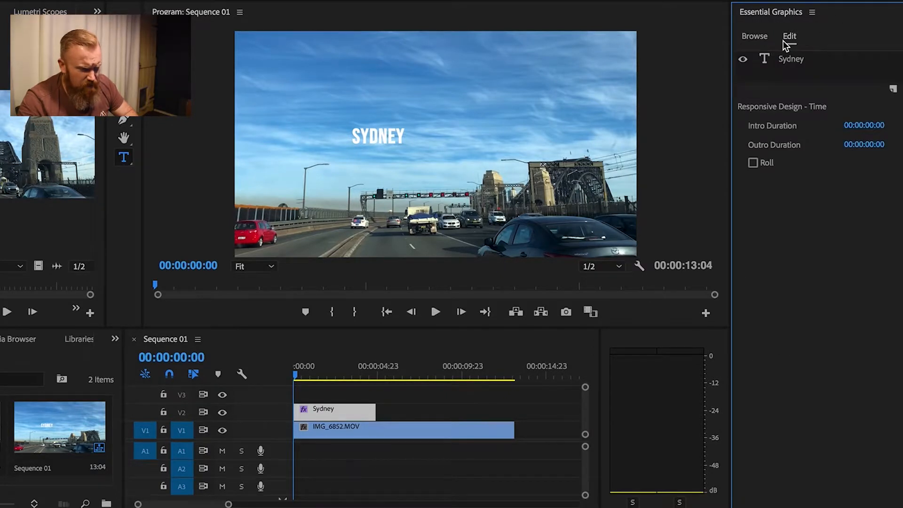
click(791, 60)
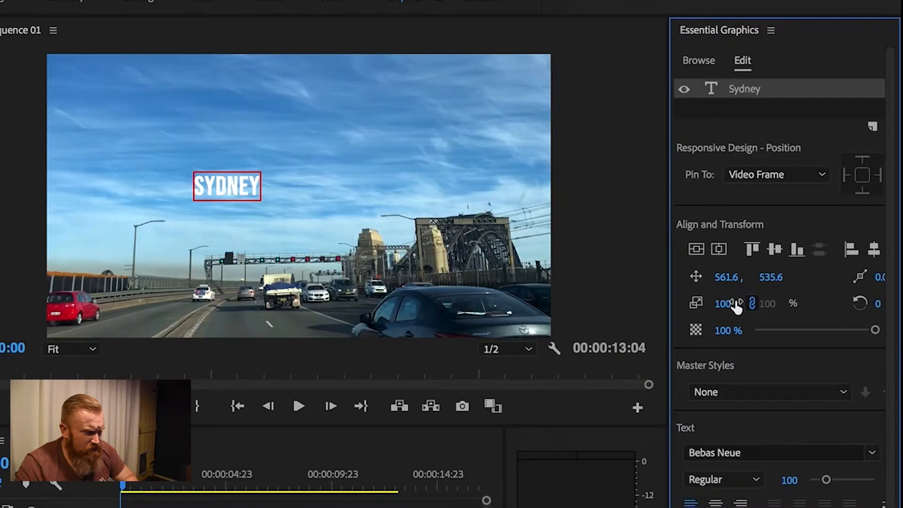
drag(737, 306, 859, 306)
click(696, 250)
click(719, 251)
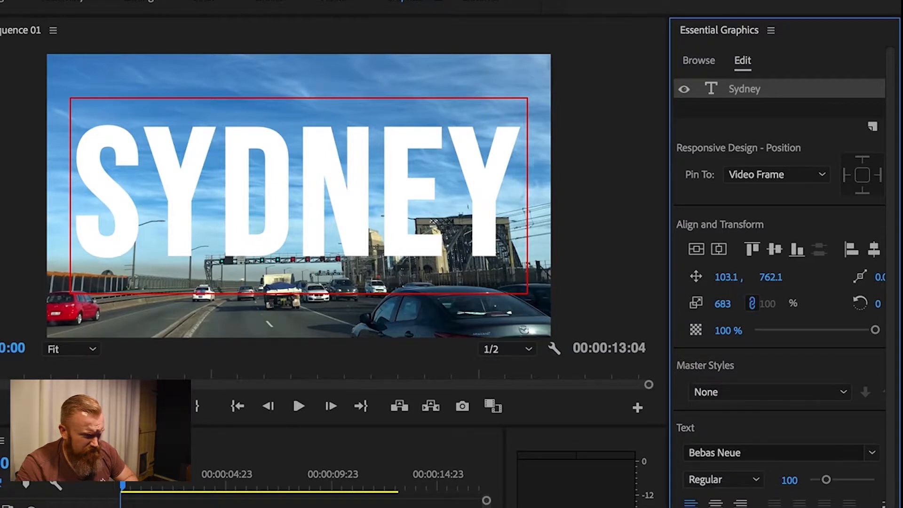
drag(723, 303, 730, 303)
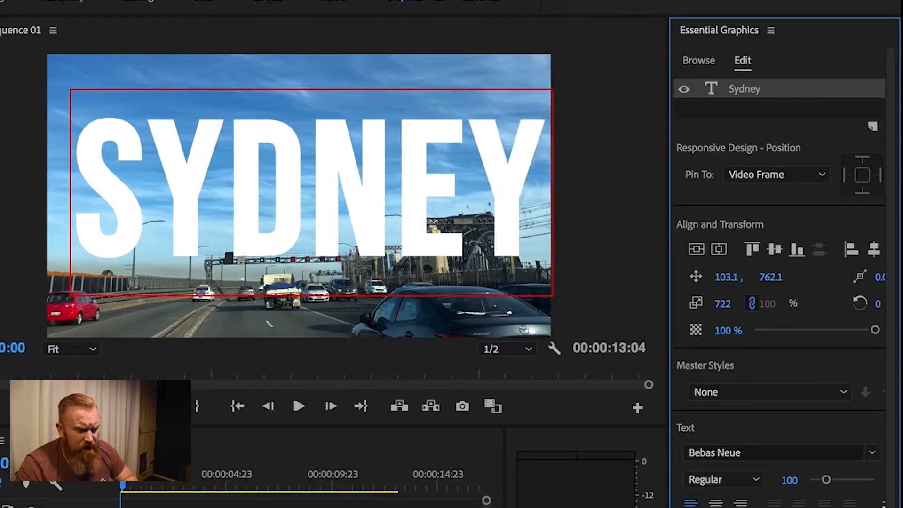
click(697, 250)
click(720, 252)
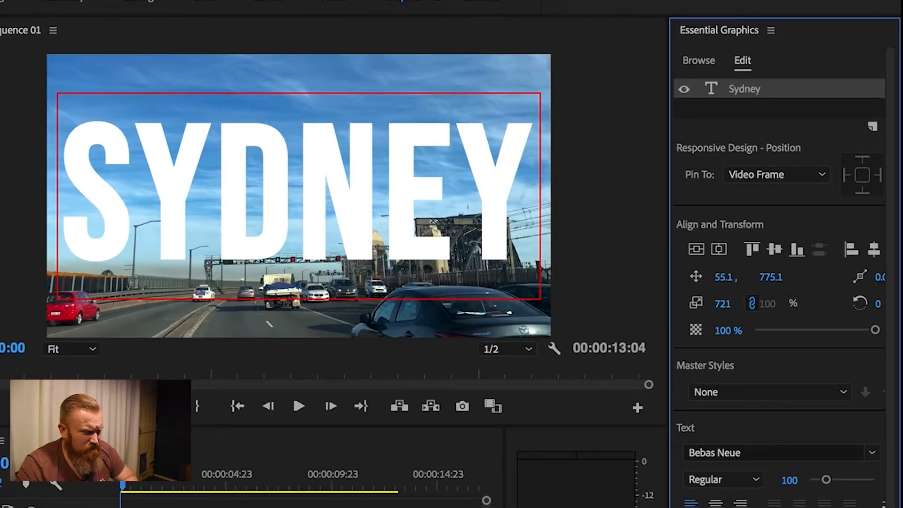
drag(723, 303, 737, 304)
click(696, 249)
click(717, 252)
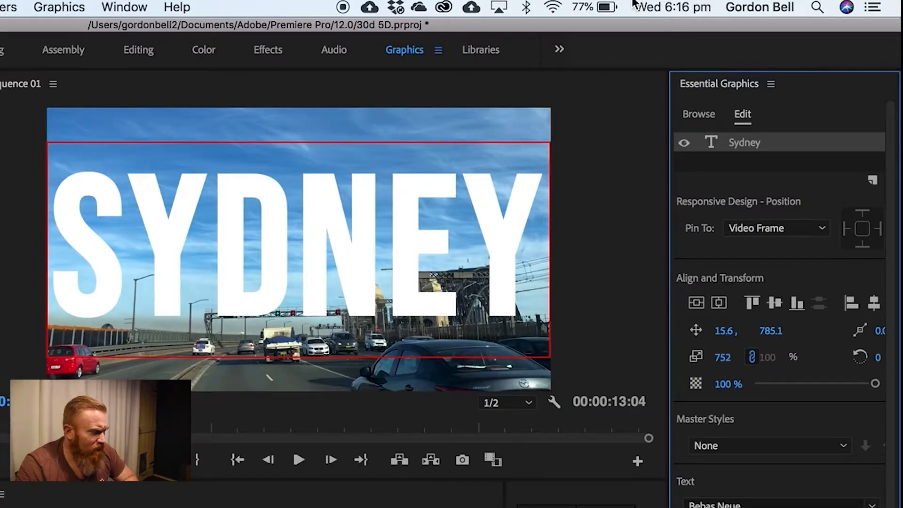
Add a rectangle shape layer to the Sydney graphic.
click(50, 8)
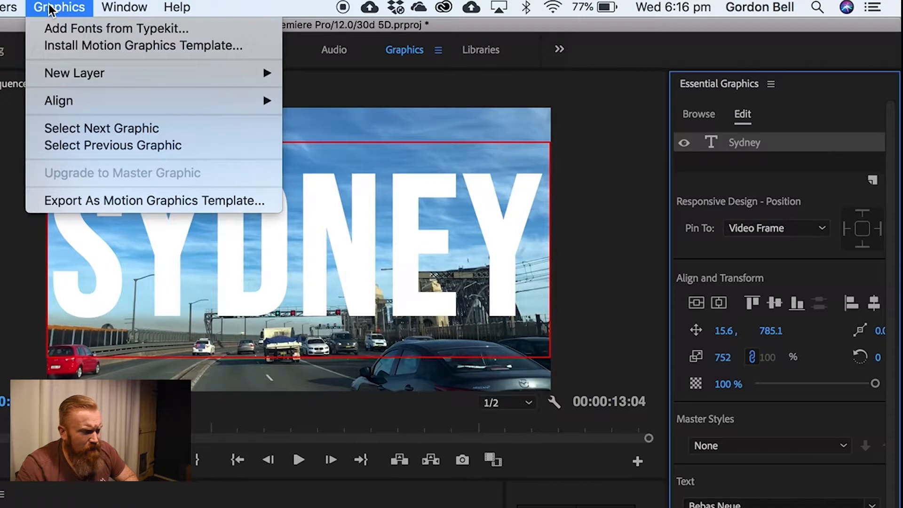
mouse_move(87, 74)
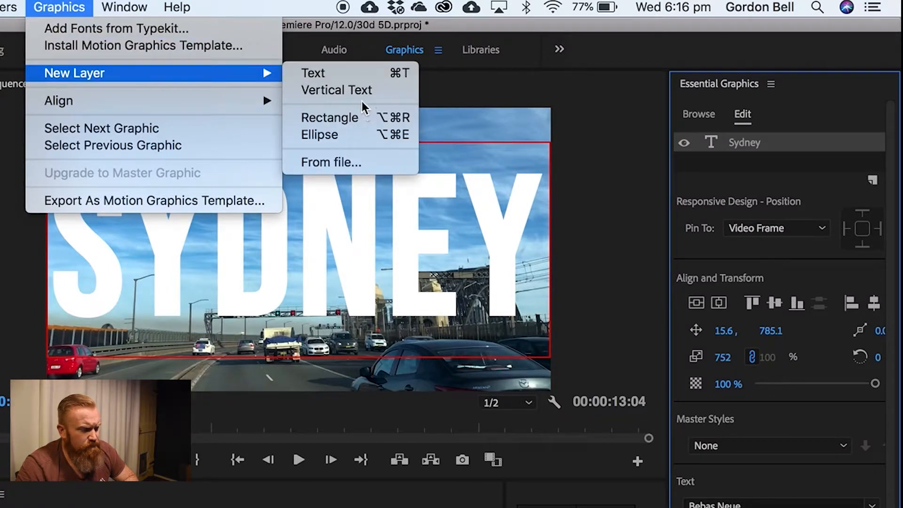
click(347, 120)
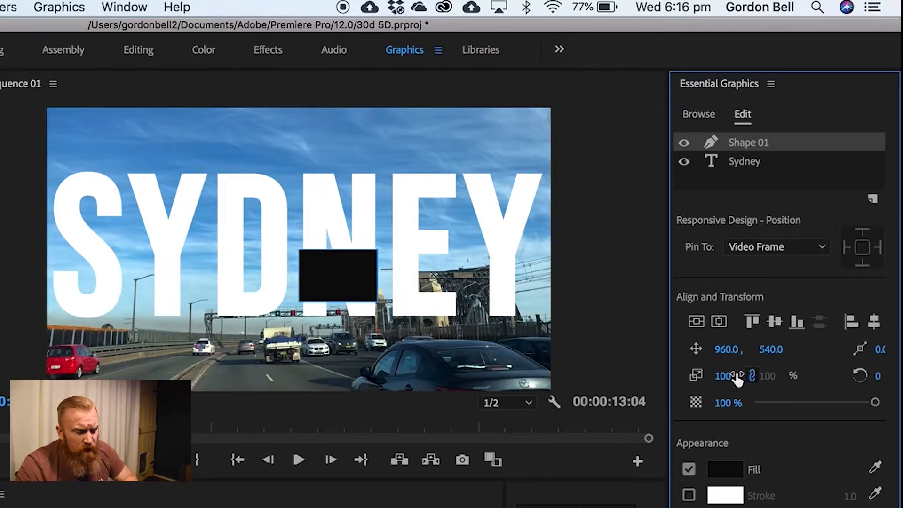
Scale the rectangle to 647% so it covers the whole frame, and centre it vertically and horizontally.
drag(723, 376, 811, 376)
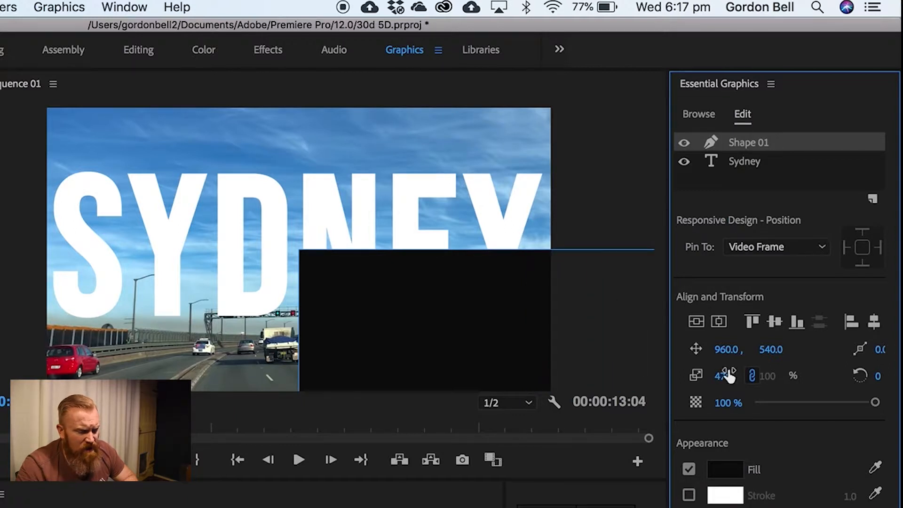
click(697, 322)
click(718, 322)
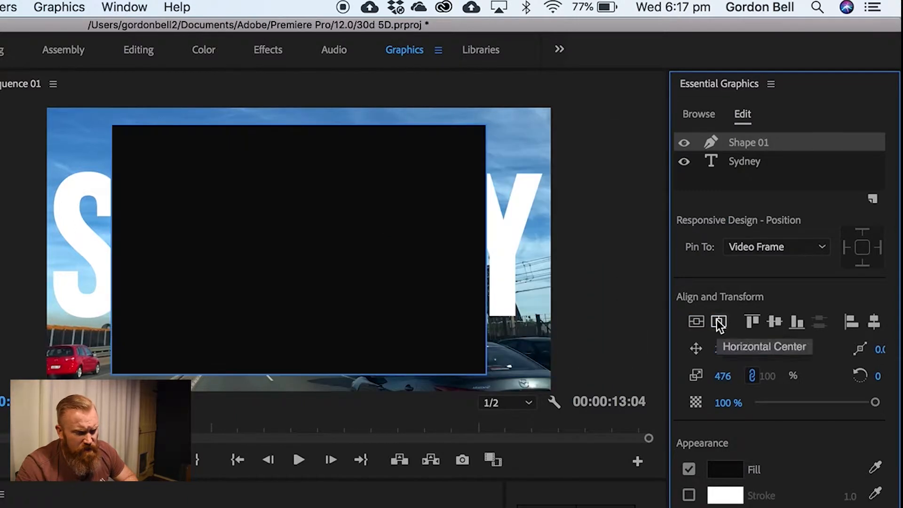
drag(725, 376, 730, 377)
click(701, 329)
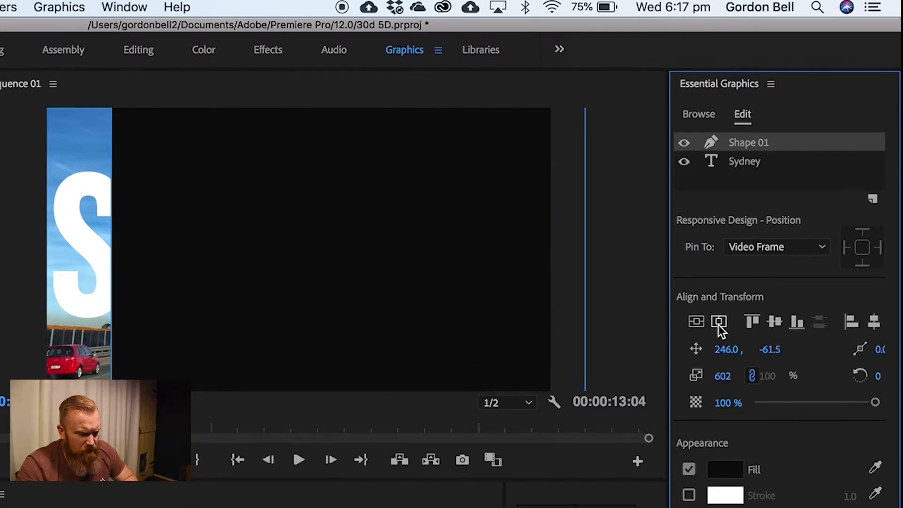
click(720, 326)
drag(733, 372, 743, 372)
click(696, 322)
click(719, 322)
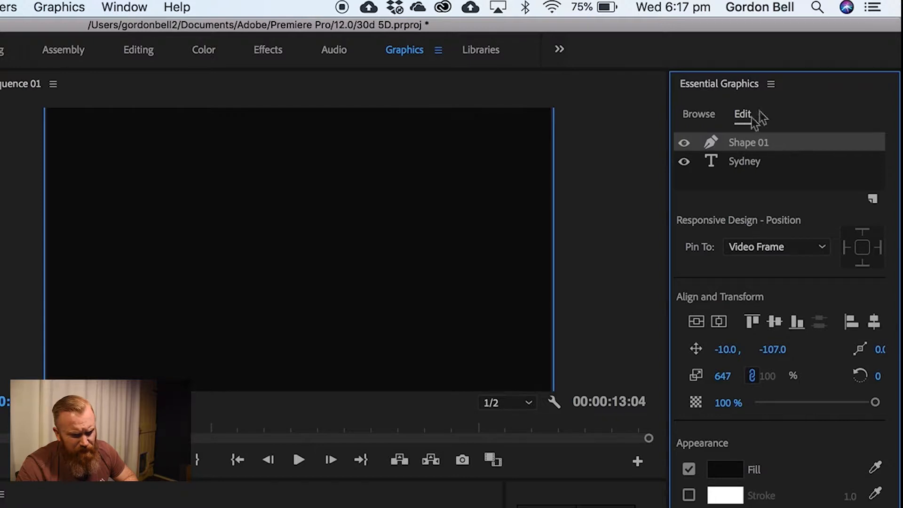
Move the Sydney text layer above the rectangle in the graphic's layer order.
click(746, 162)
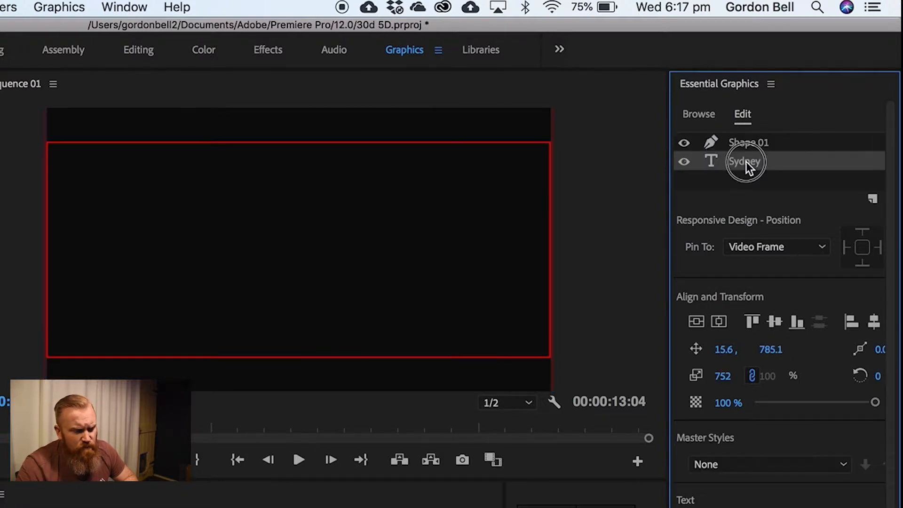
mouse_move(745, 134)
mouse_down()
mouse_move(738, 144)
mouse_move(742, 123)
mouse_move(739, 141)
mouse_up()
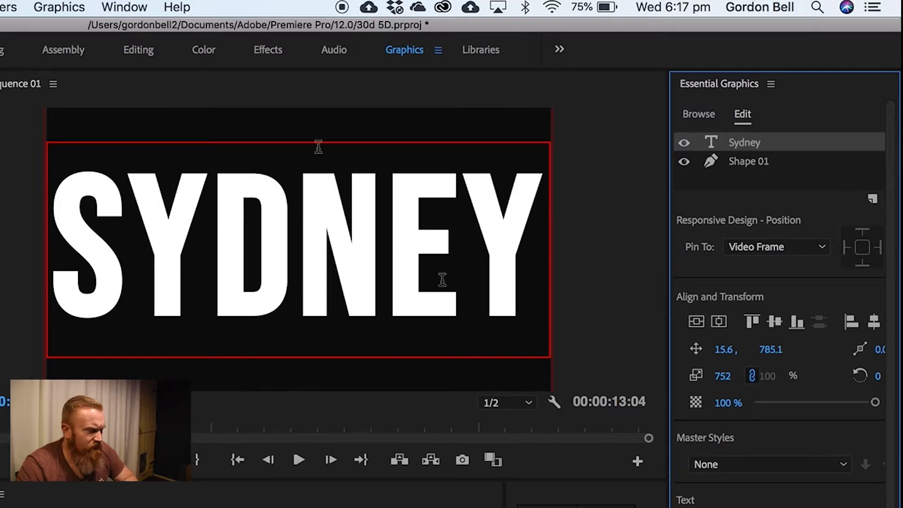
Set the blend mode of the Sydney graphic clip's opacity to Multiply in the Effects workspace.
click(269, 50)
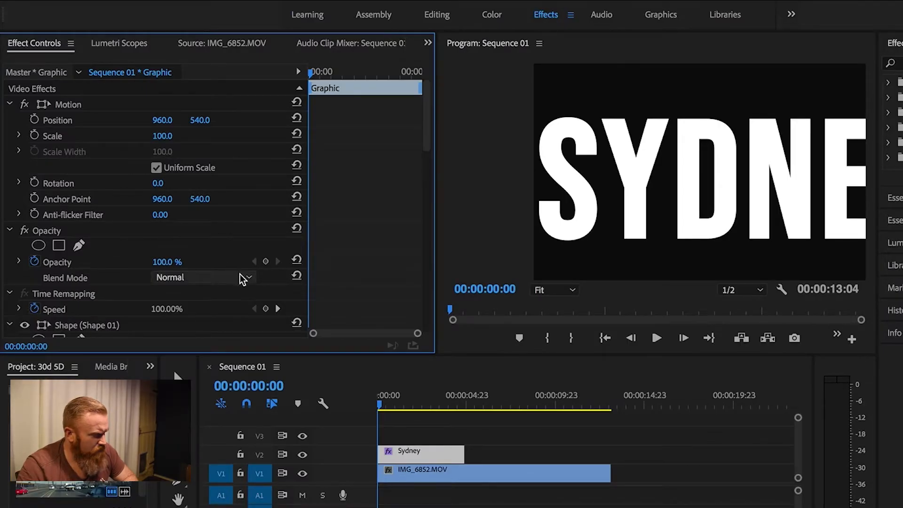
click(247, 280)
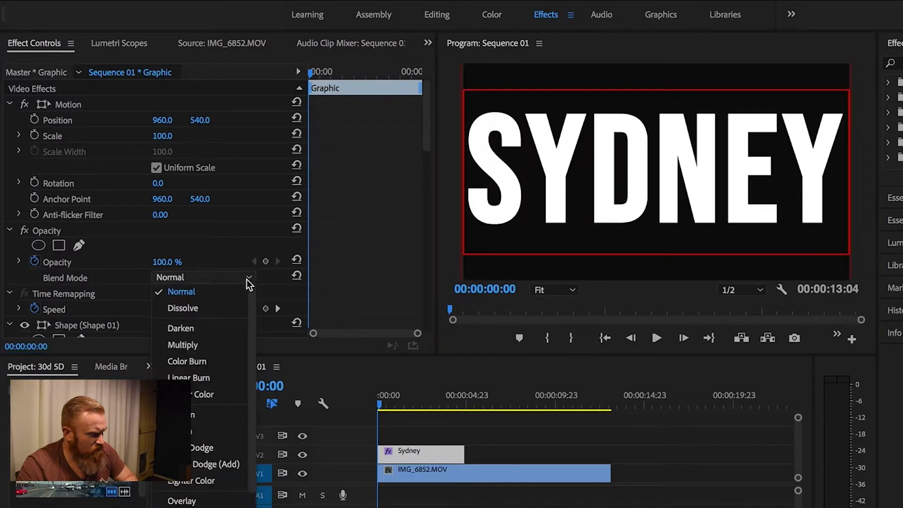
click(213, 346)
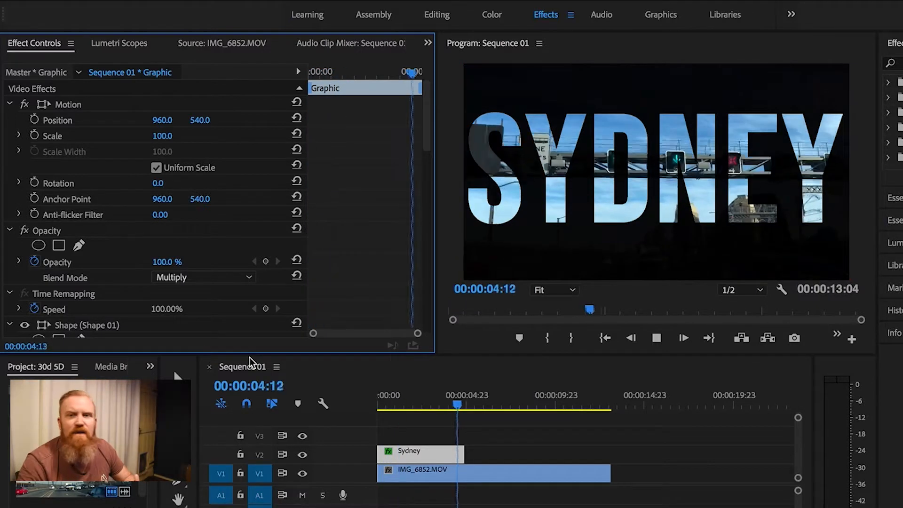
Stop playback past the Sydney graphic and add an AUSTRALIA text layer over the footage.
key(space)
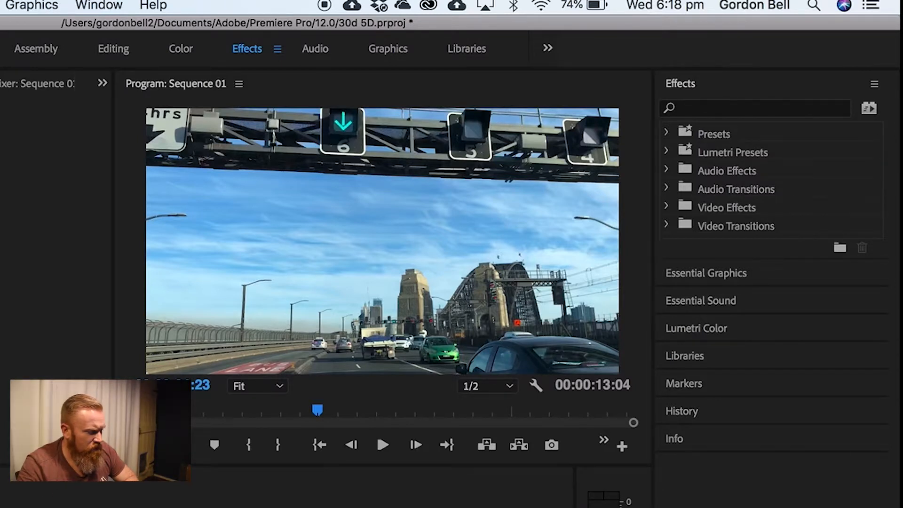
click(351, 210)
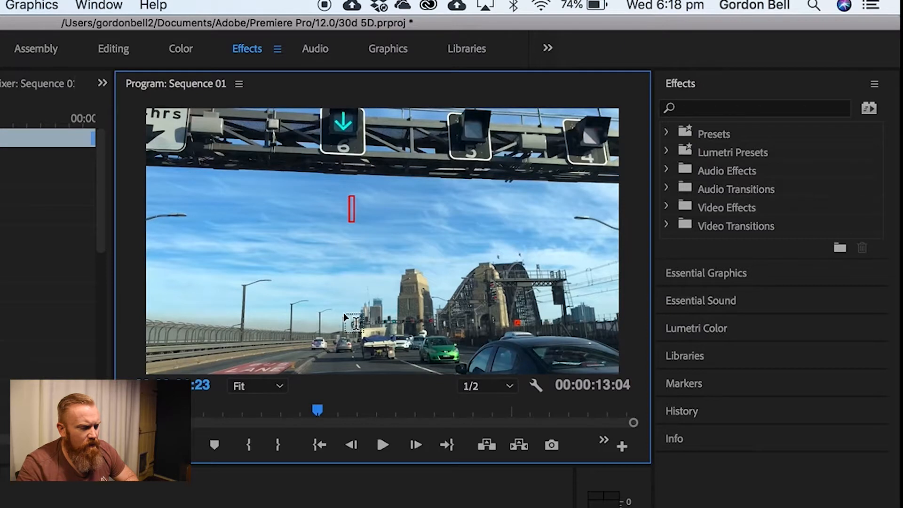
text(AUSTRALIA)
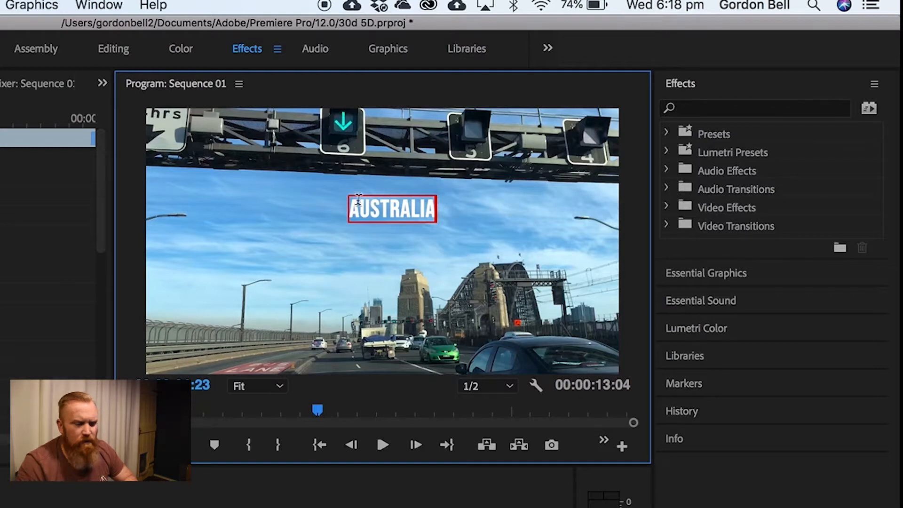
Scale the Australia text to 538% so it spans the frame's width, and centre it vertically and horizontally.
click(372, 49)
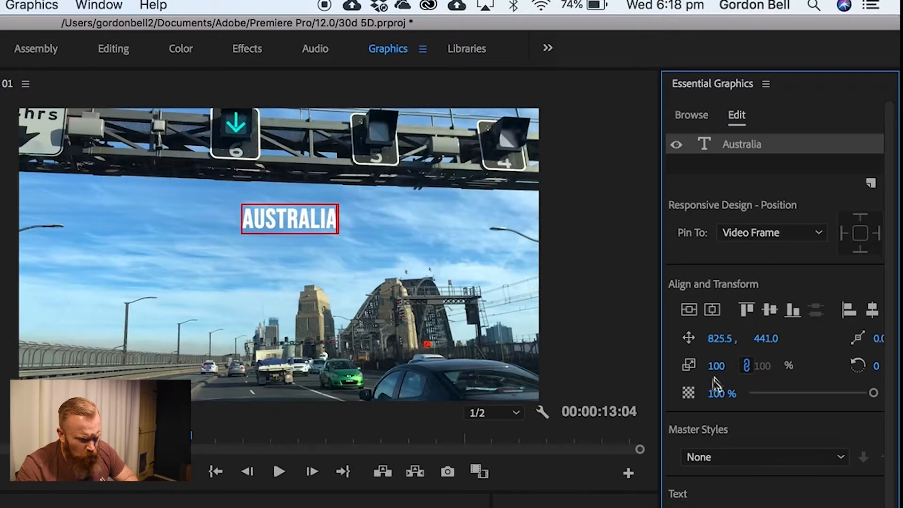
drag(716, 366, 868, 366)
click(688, 310)
click(710, 312)
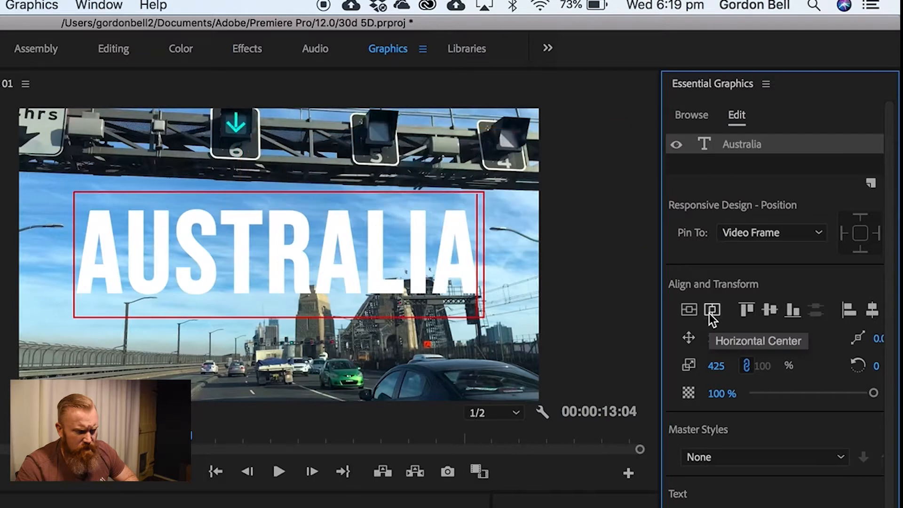
drag(721, 363, 756, 363)
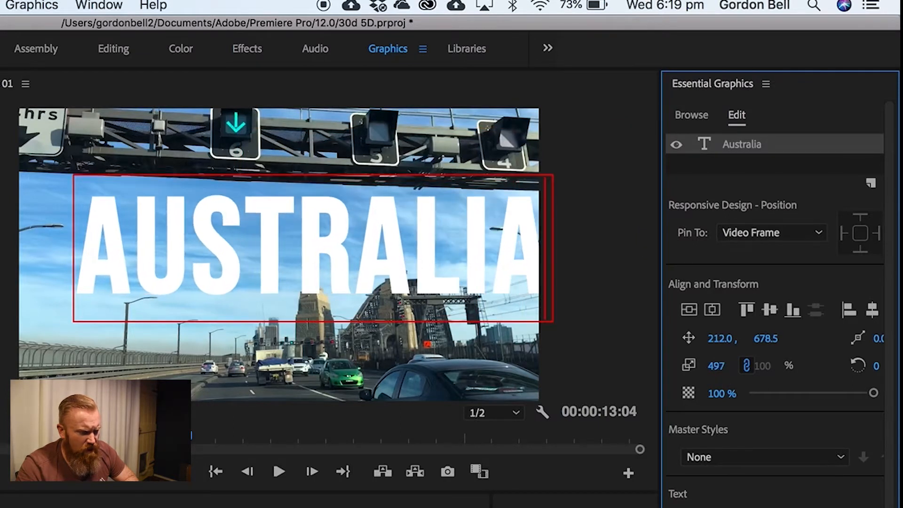
click(690, 310)
click(713, 310)
drag(716, 366, 725, 366)
click(690, 313)
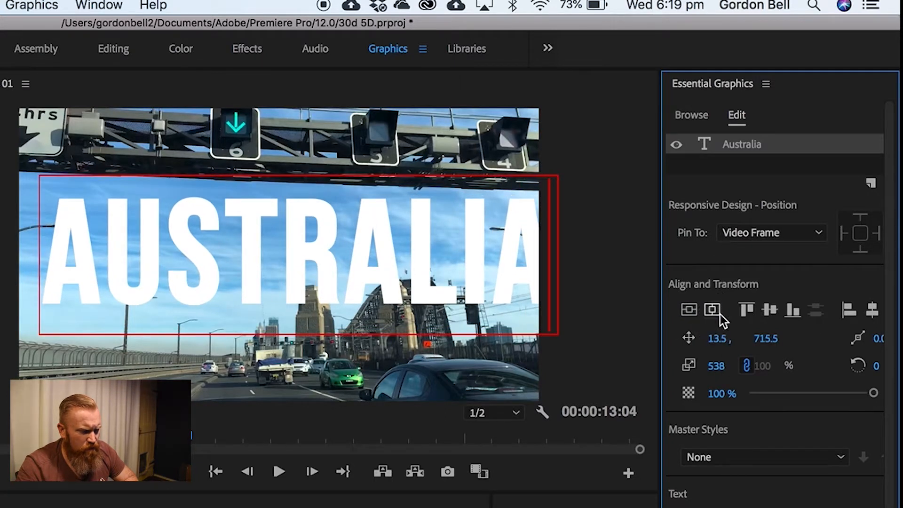
click(719, 314)
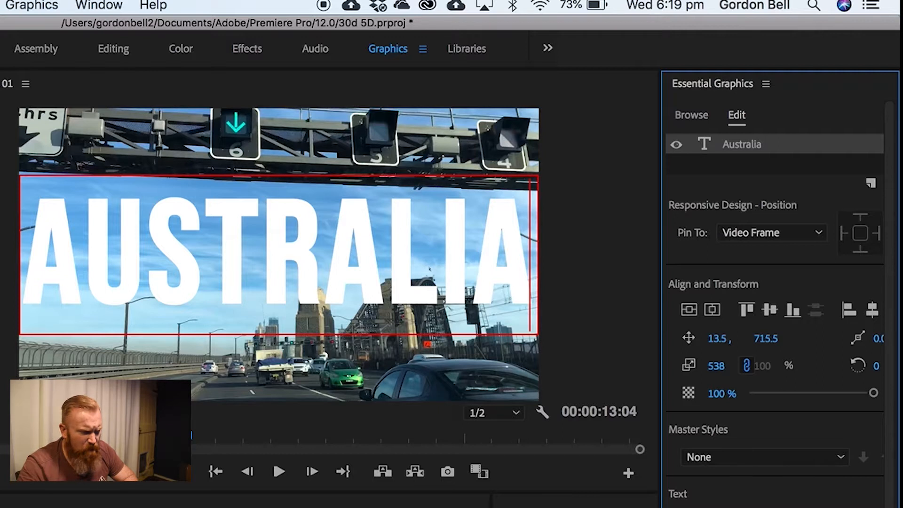
Add a rectangle shape layer to the Australia graphic and scale it to 682% to cover the whole frame.
click(45, 6)
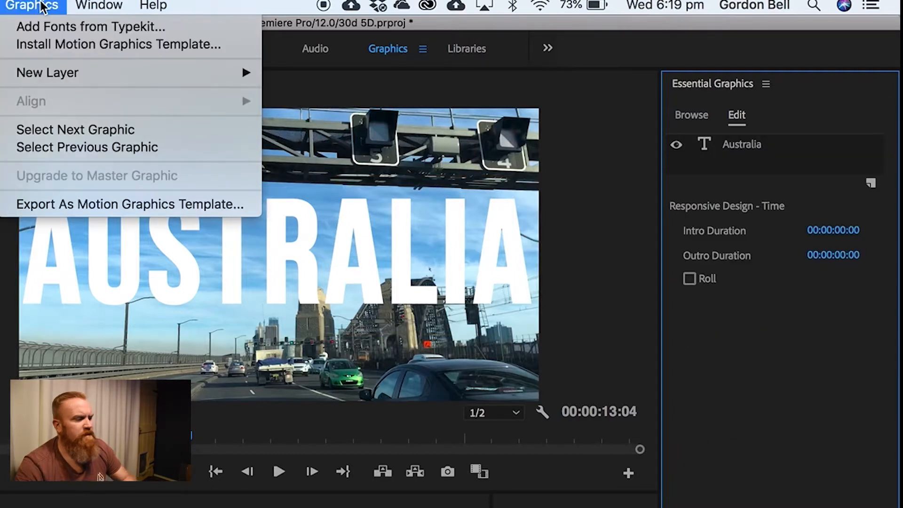
mouse_move(105, 72)
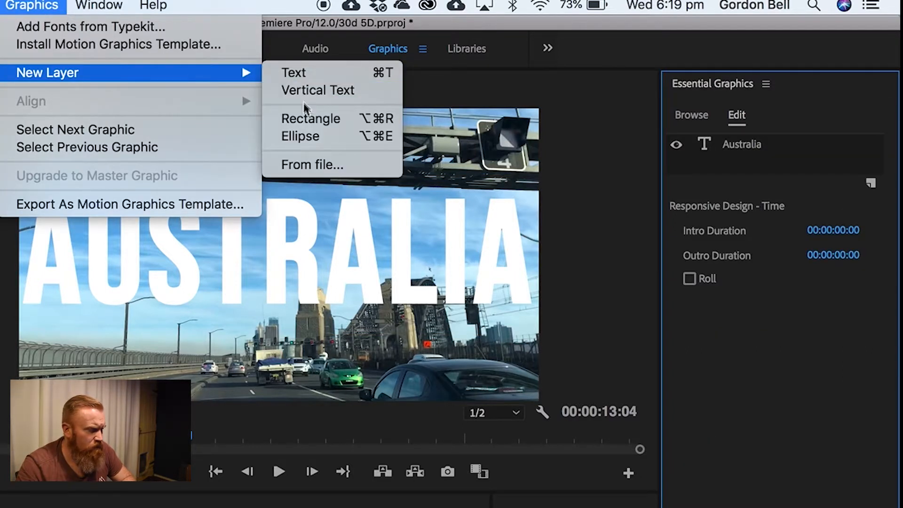
click(306, 123)
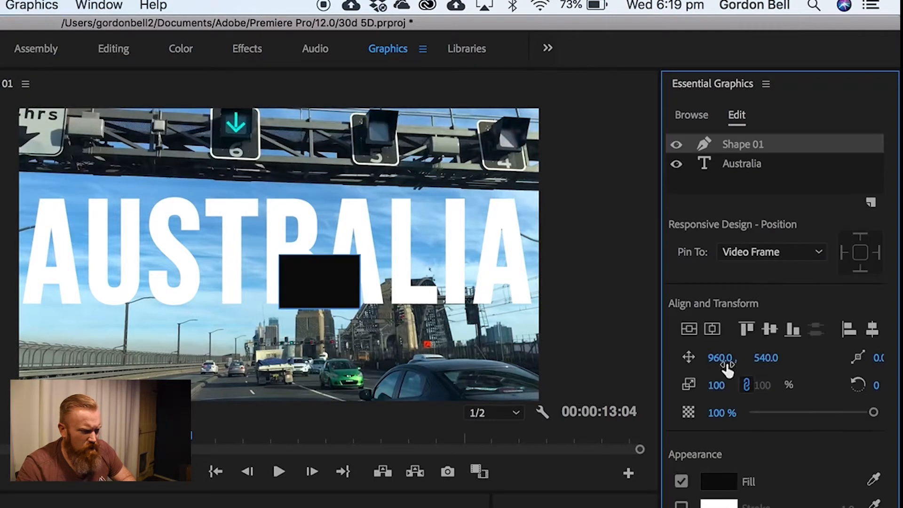
drag(727, 390, 854, 390)
drag(854, 391, 864, 391)
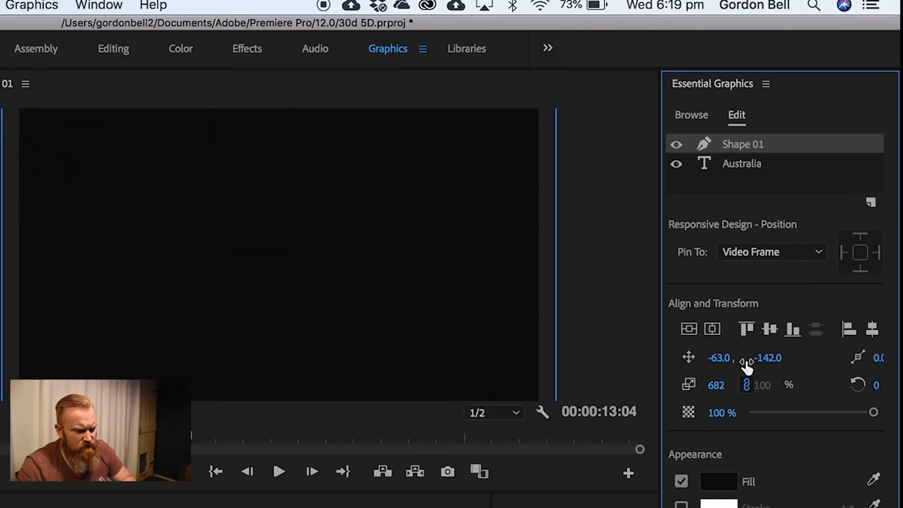
Move the Australia text layer above the rectangle in the graphic's layer order.
click(240, 47)
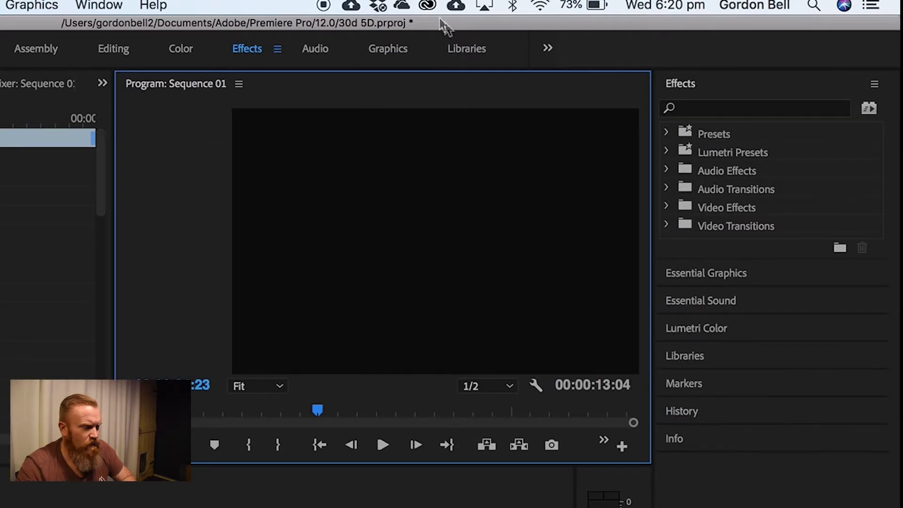
click(408, 39)
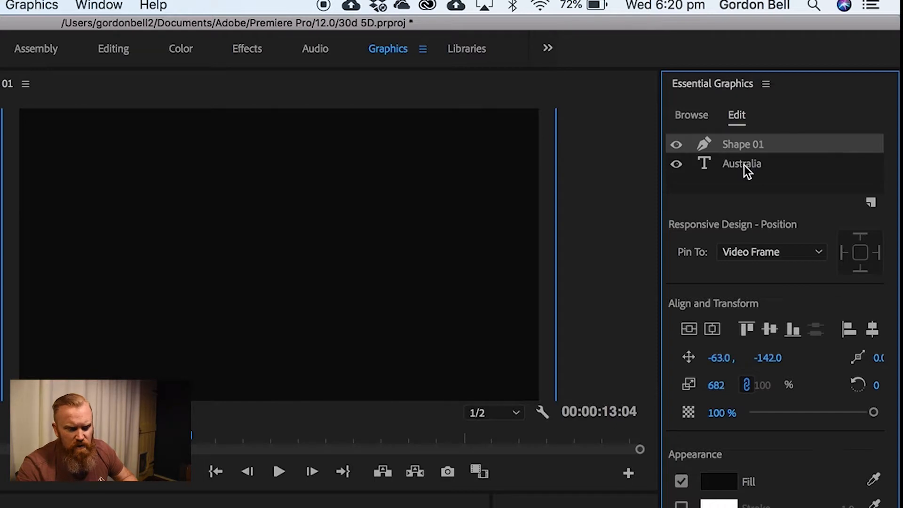
drag(745, 165, 736, 135)
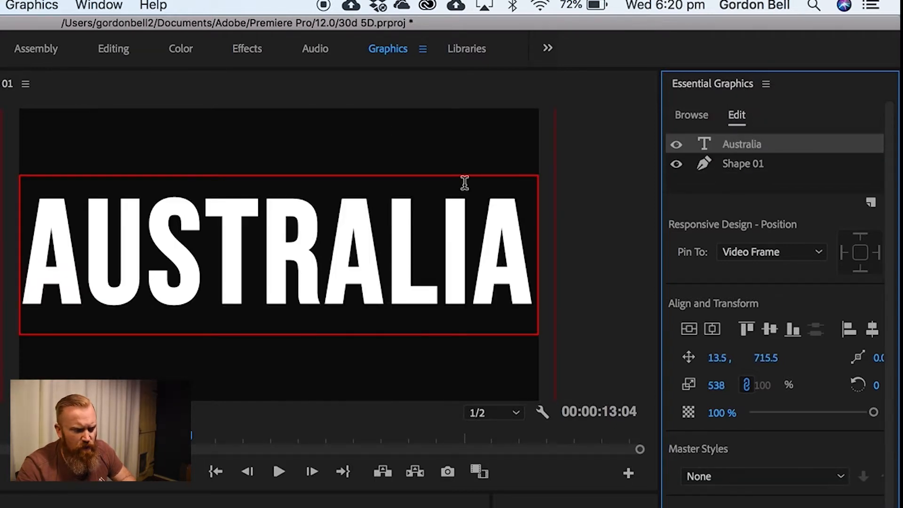
Set the Australia graphic clip's opacity blend mode to Multiply in the Effects workspace.
click(241, 59)
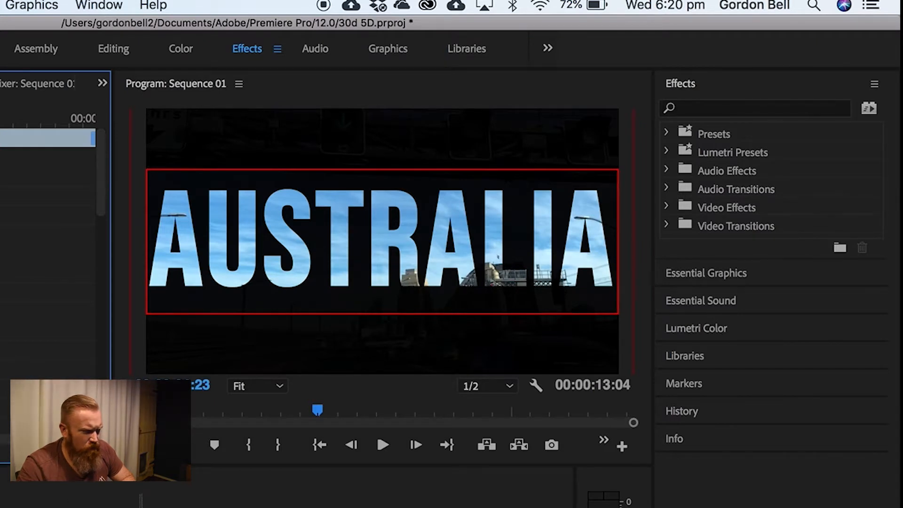
click(101, 479)
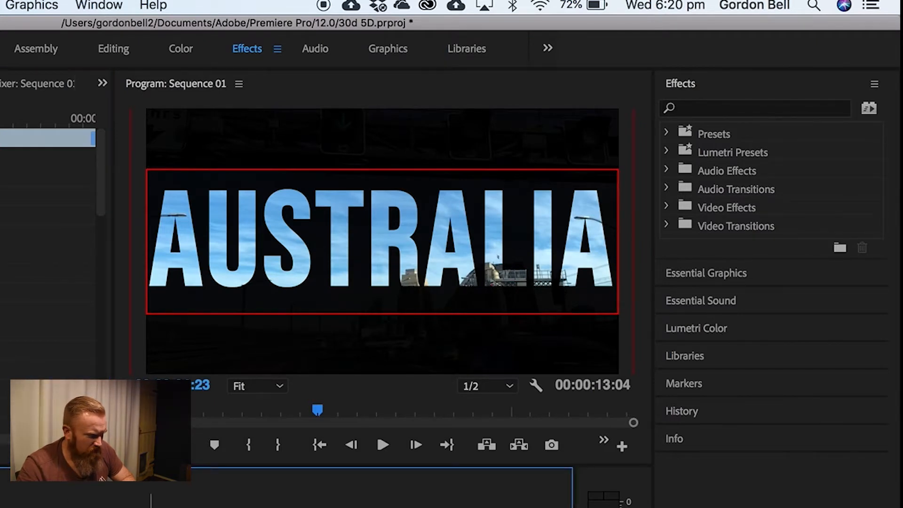
Play the sequence from its start through both title graphics and stop in the uncovered footage.
key(Right)
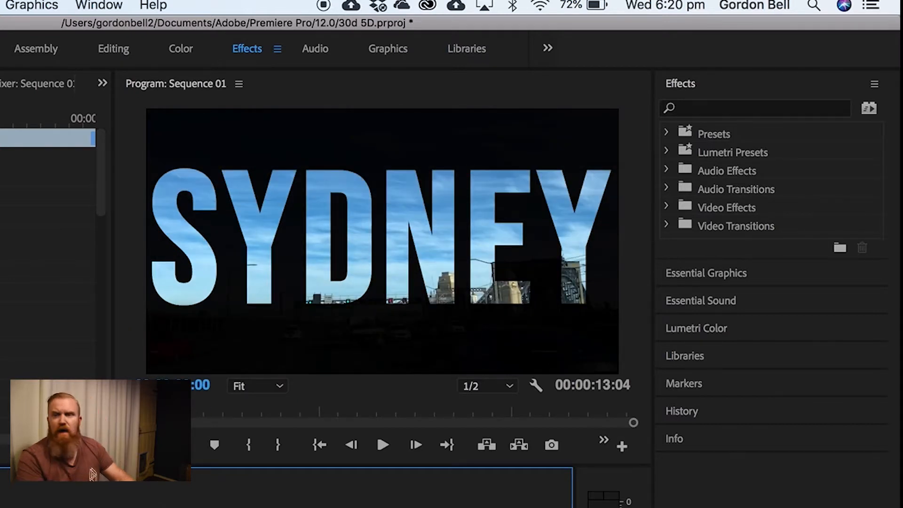
key(space)
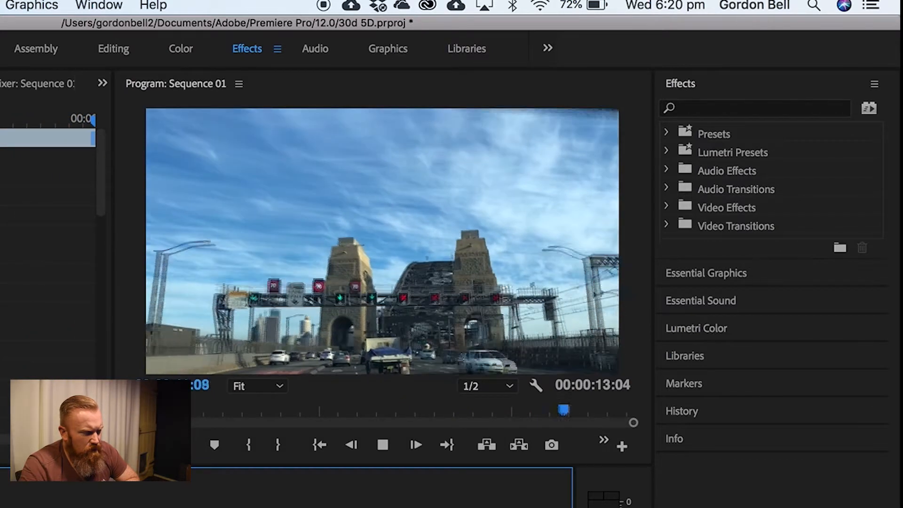
key(space)
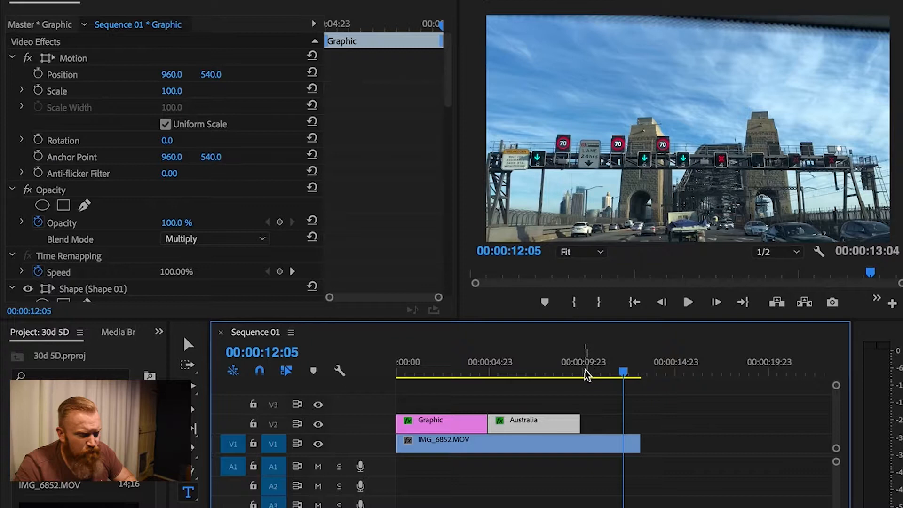
Place the playhead on the last frame of the Australia clip, at 00:00:09:21.
click(559, 373)
click(562, 373)
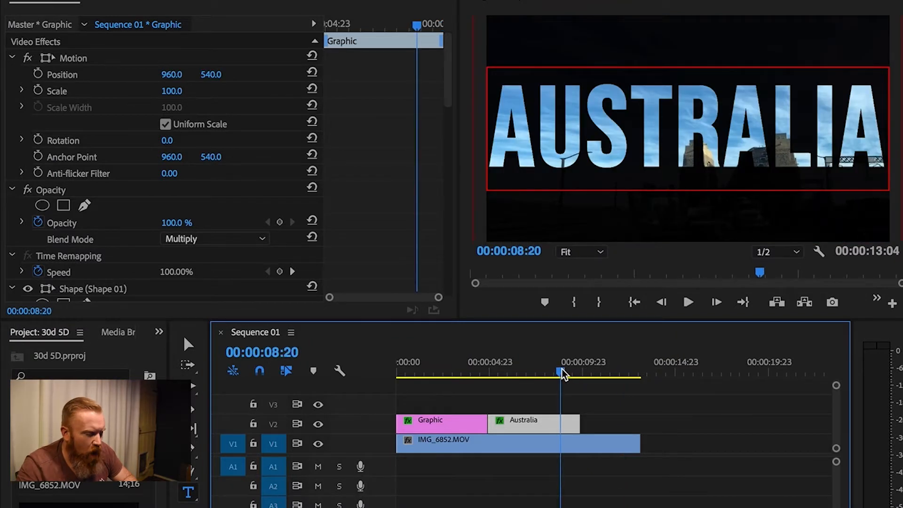
key(Right)
key(Right)
key(Right)
key(Right)
key(Right)
key(Right)
key(Right)
key(Right)
key(Right)
key(Right)
key(Right)
key(Right)
key(Right)
key(Right)
key(Right)
key(Right)
key(Right)
key(Right)
key(Right)
key(Right)
key(Right)
key(Right)
key(Right)
key(Right)
key(Right)
key(Right)
key(Right)
key(Left)
key(Left)
key(Left)
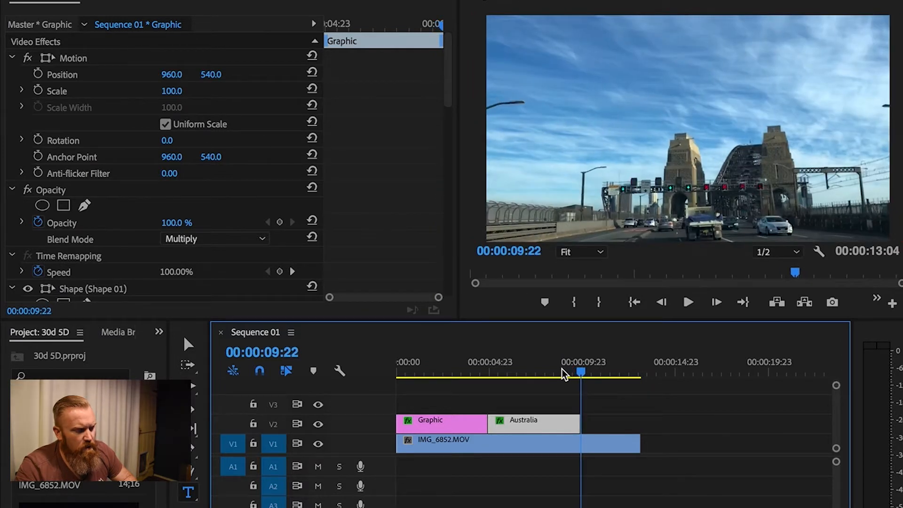
key(Right)
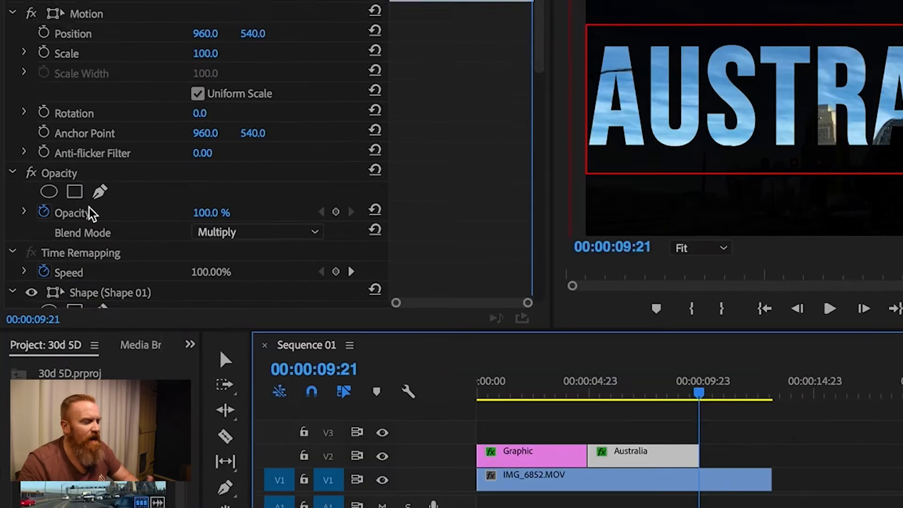
Step back five frames to 00:00:09:16 and add an opacity keyframe at 100% to the Australia clip.
scroll(76, 223, down, 1)
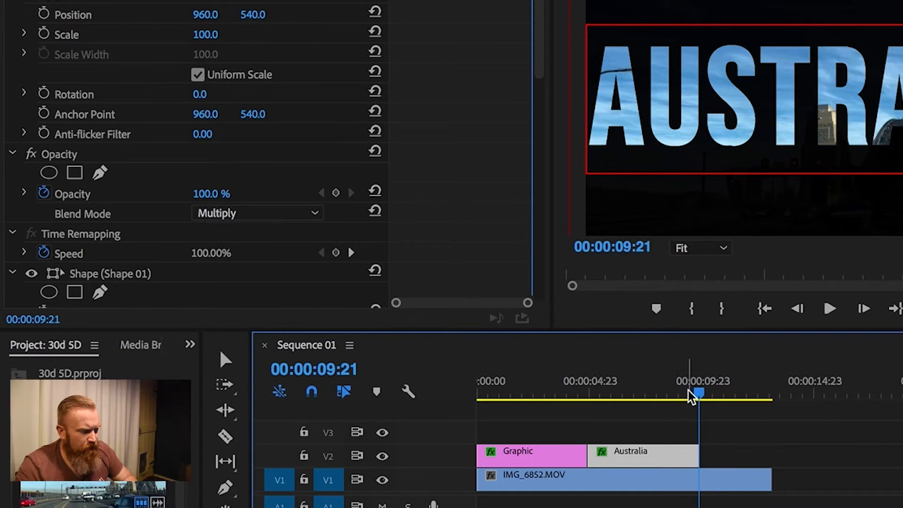
key(Left)
key(Left)
key(Left)
key(Left)
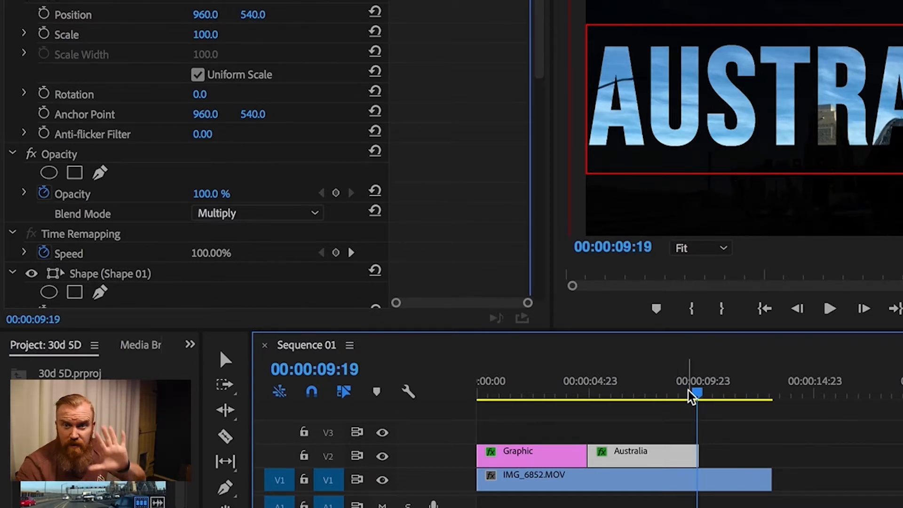
key(Left)
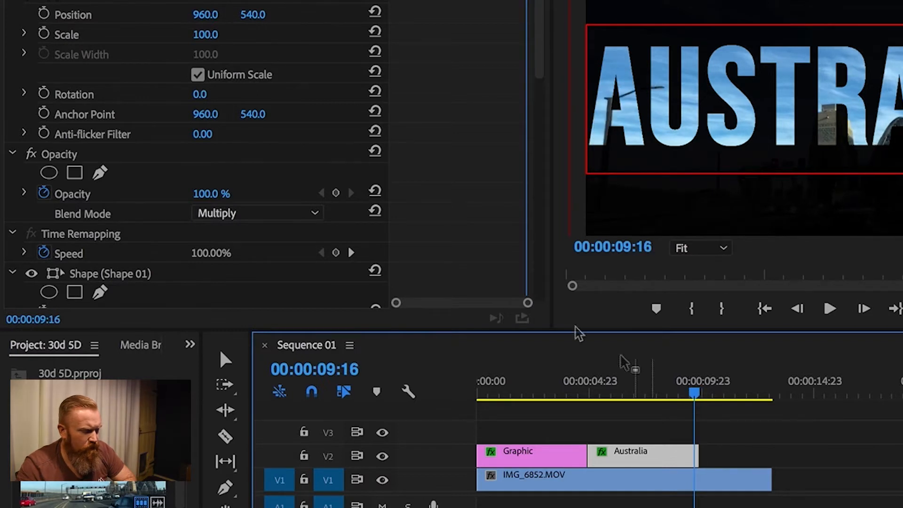
click(337, 194)
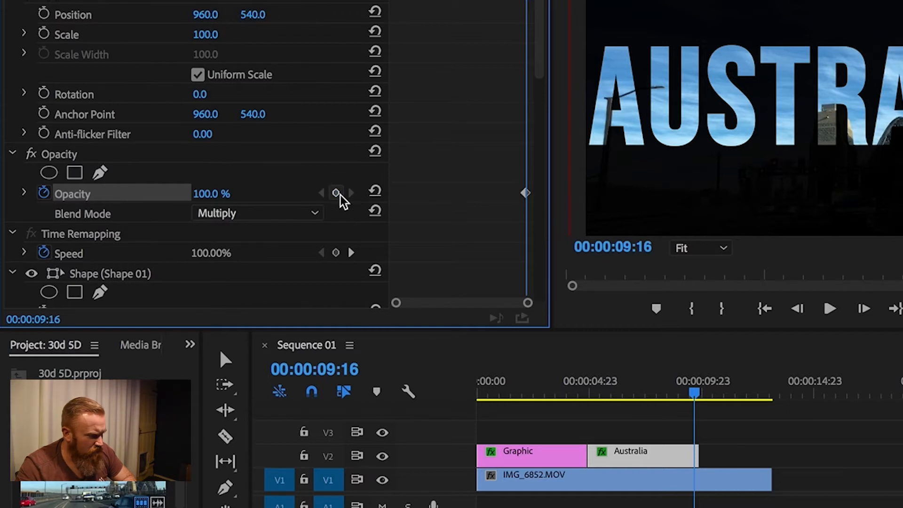
Add a second opacity keyframe on the Australia clip's last frame, 00:00:09:21, and set it to 0%.
key(Right)
key(Right)
key(Right)
key(Right)
key(Right)
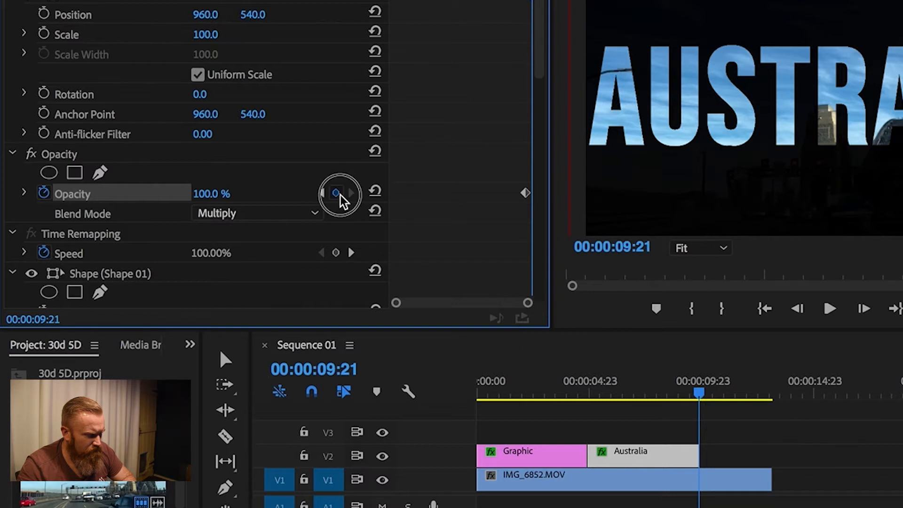
click(336, 193)
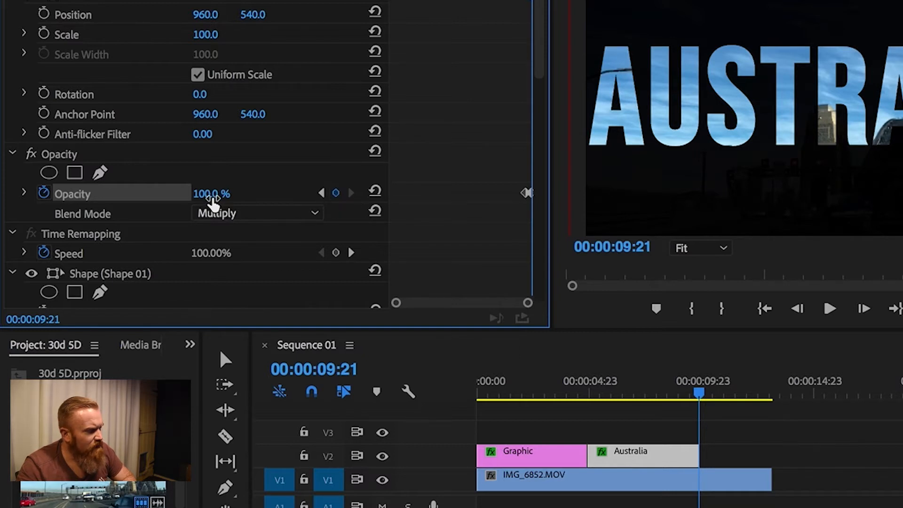
click(212, 196)
text(0)
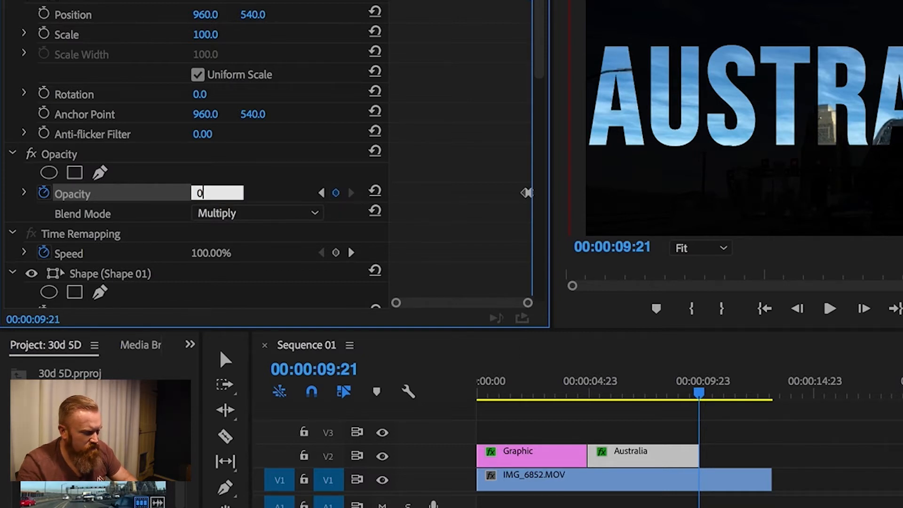
key(Return)
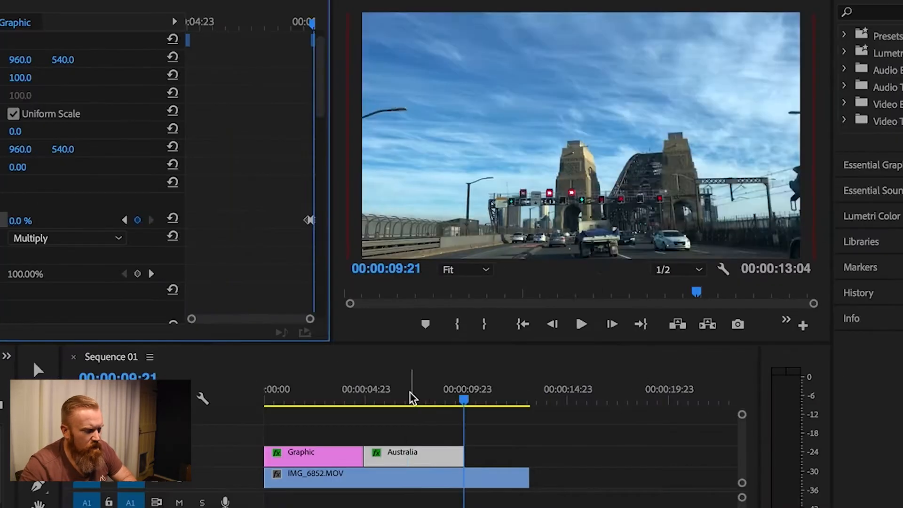
Play the sequence from about 00:00:07:02 to preview the Australia title's fade-out.
click(636, 395)
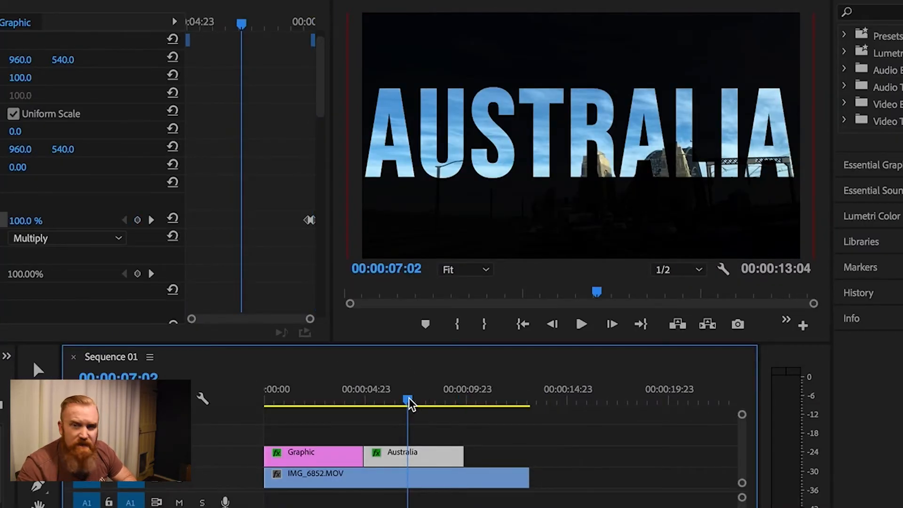
key(space)
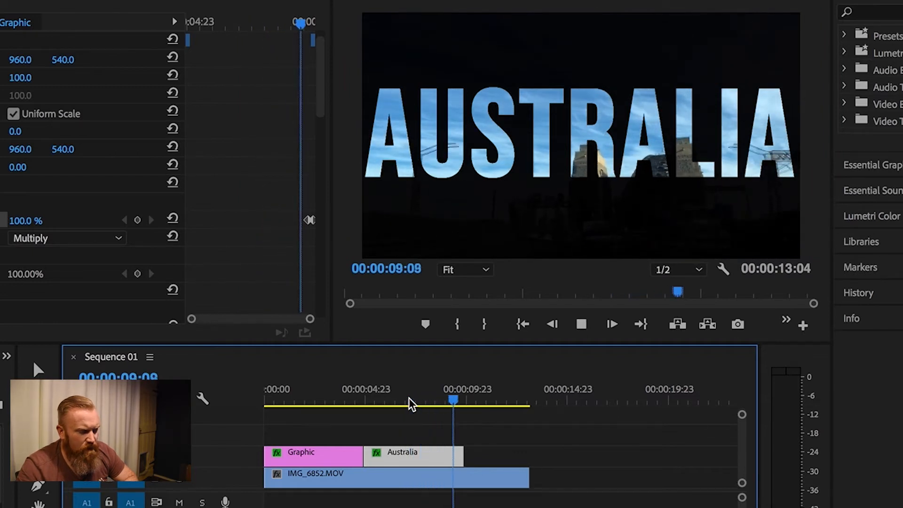
key(space)
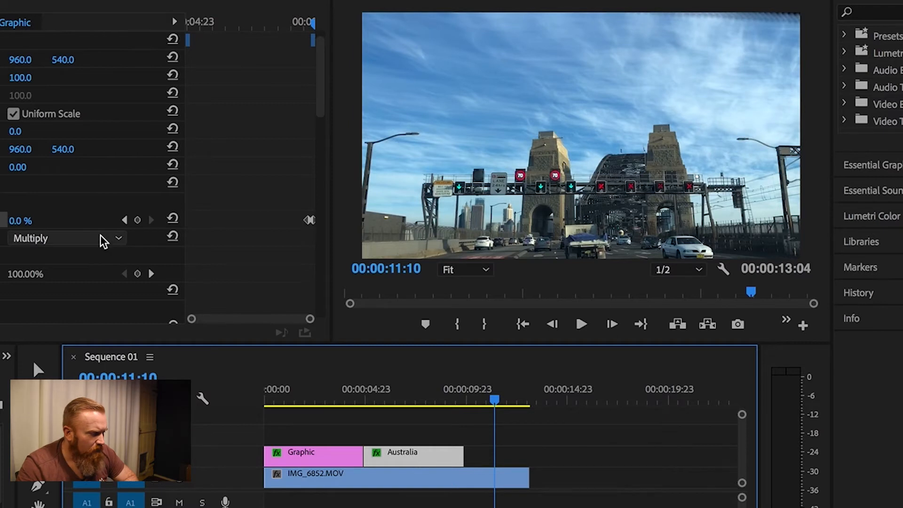
Move the Australia clip's first opacity keyframe earlier to lengthen the fade-out, and play the fade back.
click(302, 220)
drag(302, 220, 295, 220)
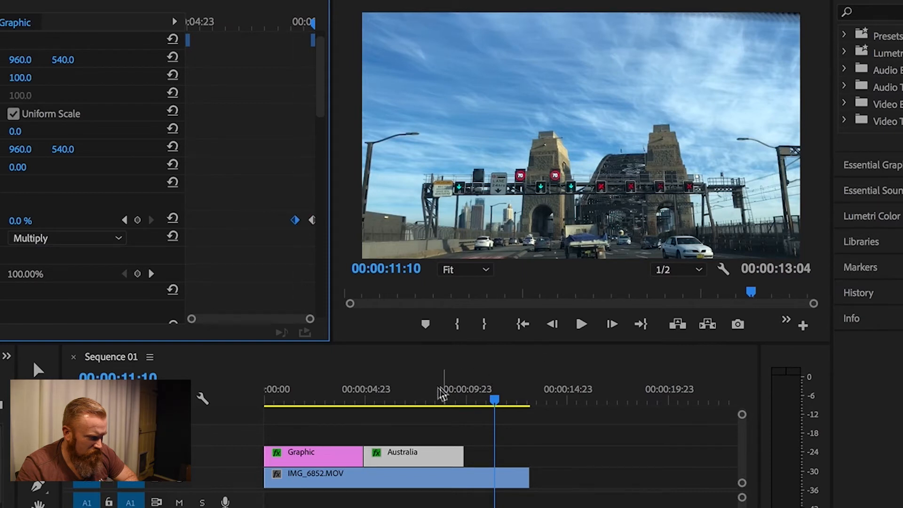
click(419, 397)
key(space)
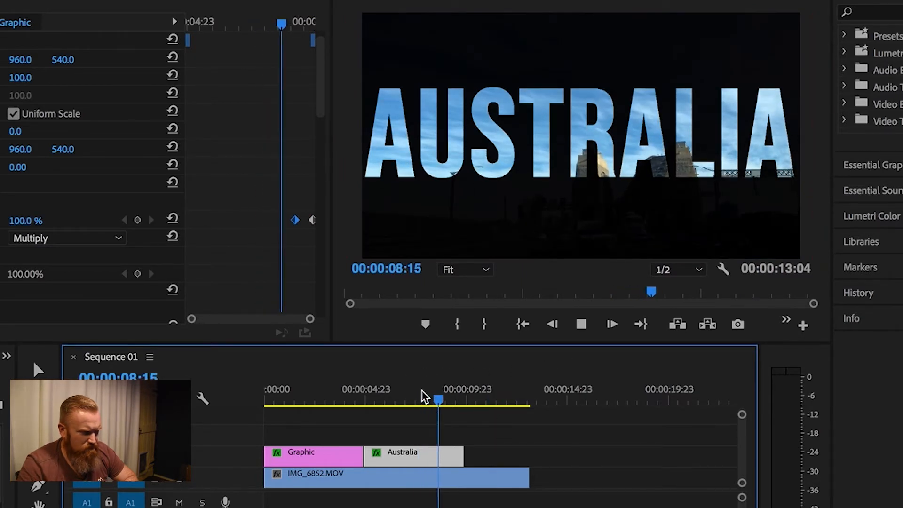